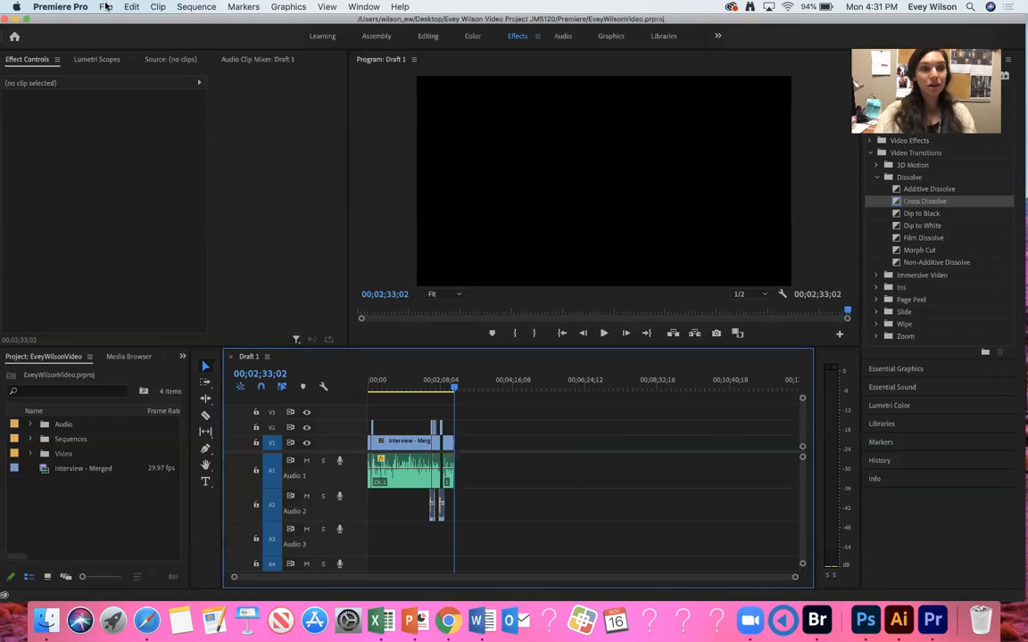
# Open media export settings for the sequence and set the format to Waveform Audio.
pyautogui.click(105, 7)
pyautogui.moveTo(179, 345)
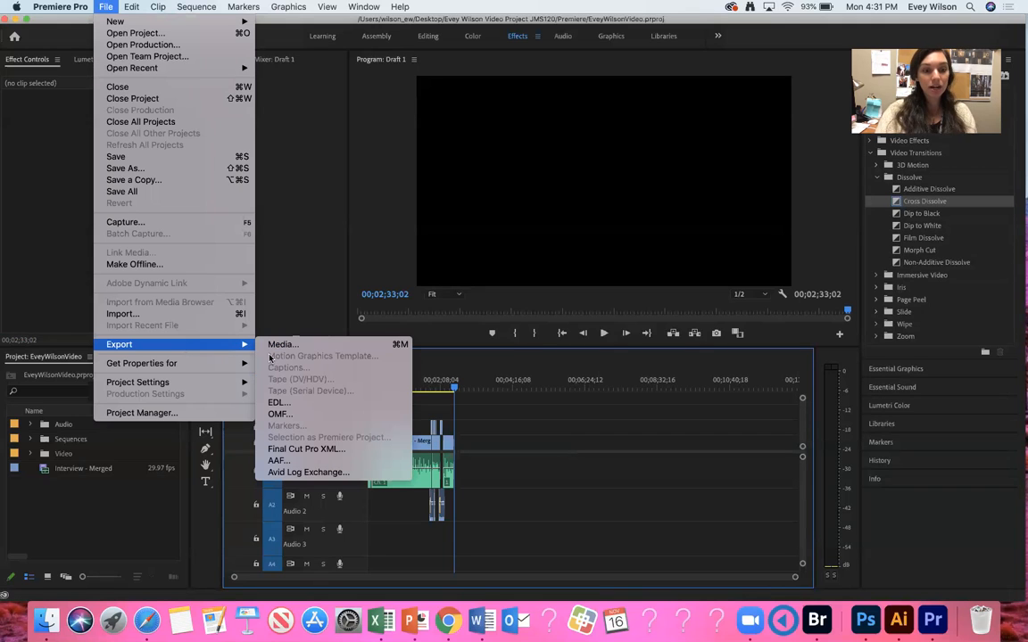
pyautogui.click(282, 344)
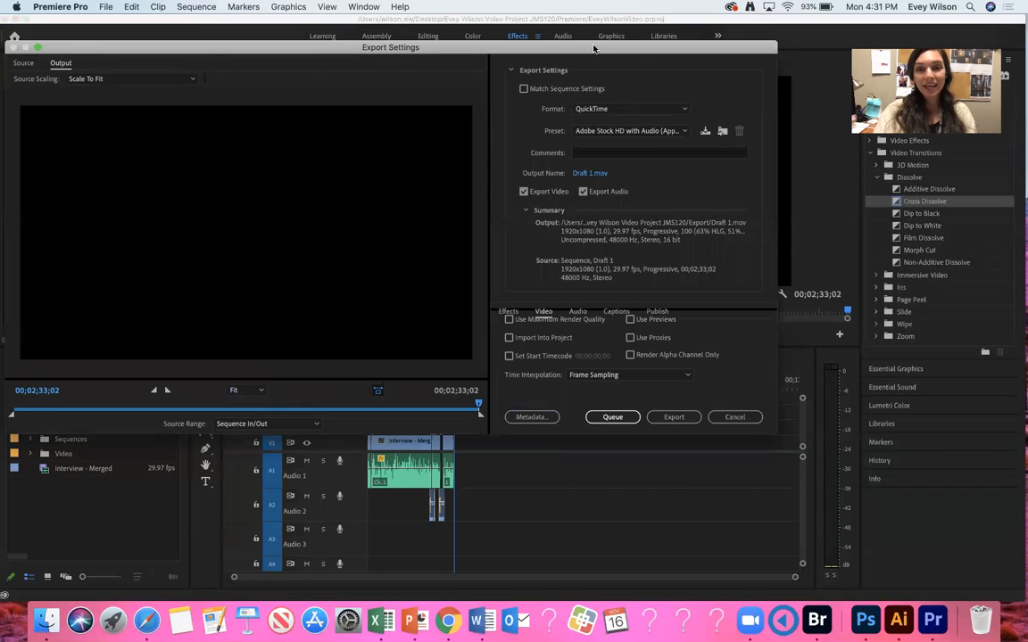
pyautogui.moveTo(536, 45); pyautogui.dragTo(632, 68)
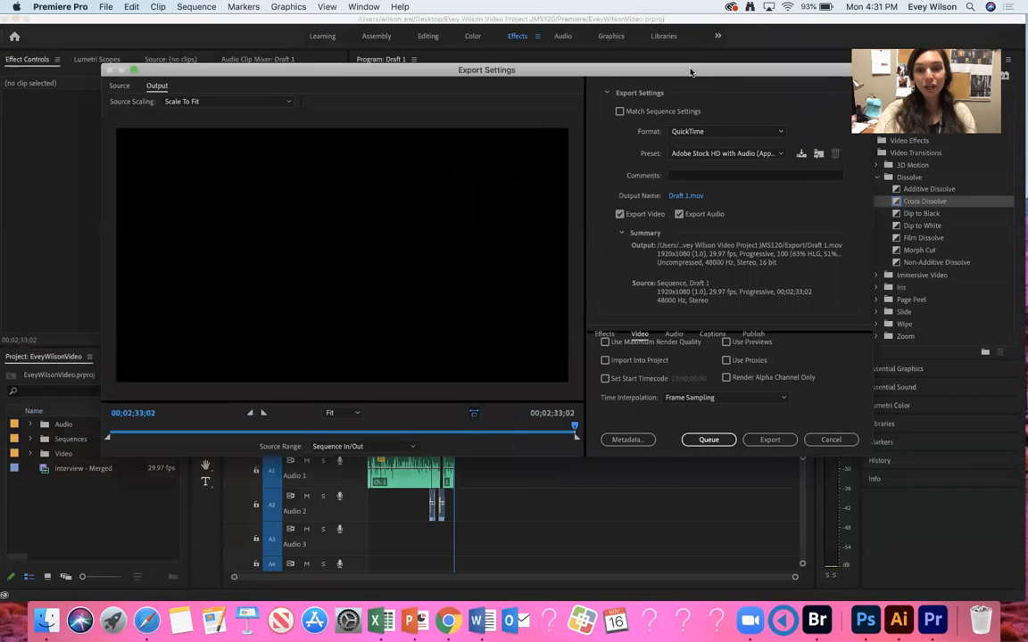
pyautogui.click(705, 134)
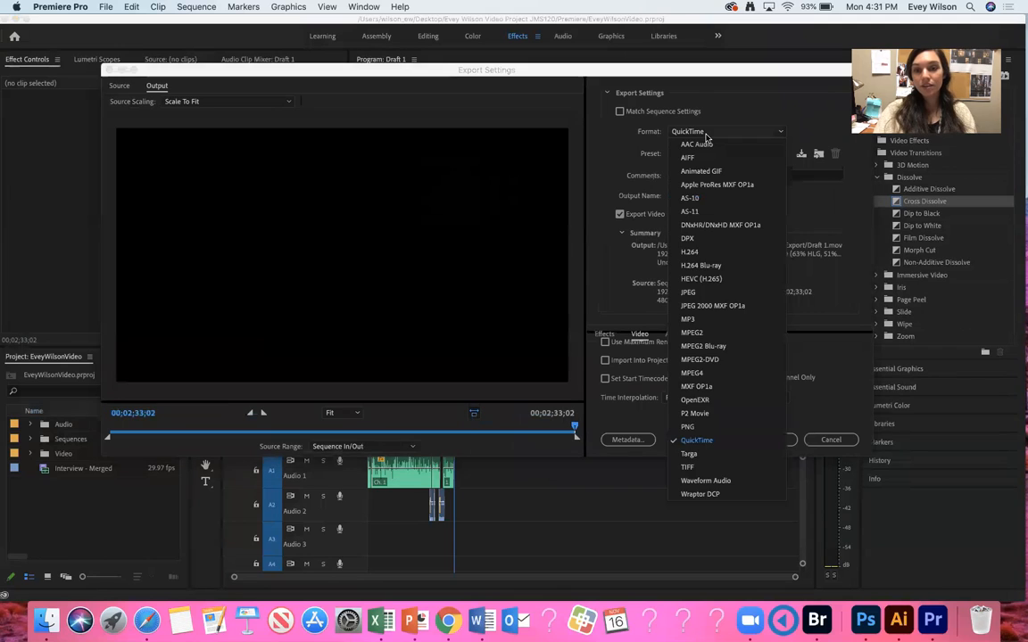
pyautogui.click(706, 481)
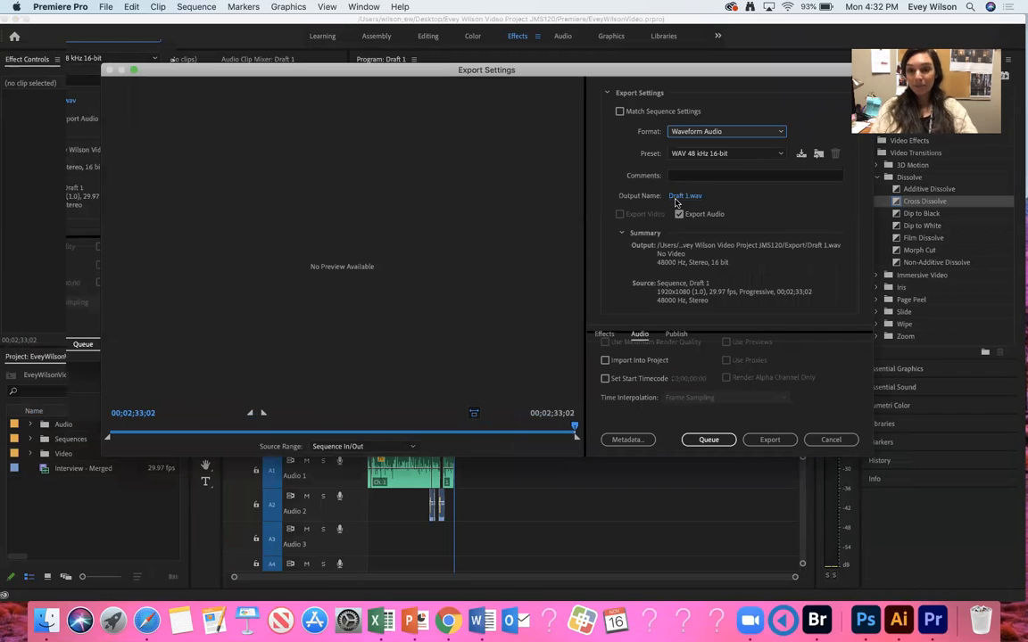
# Save the output as FinalAudio in the project's Export folder and export the audio file.
pyautogui.click(680, 196)
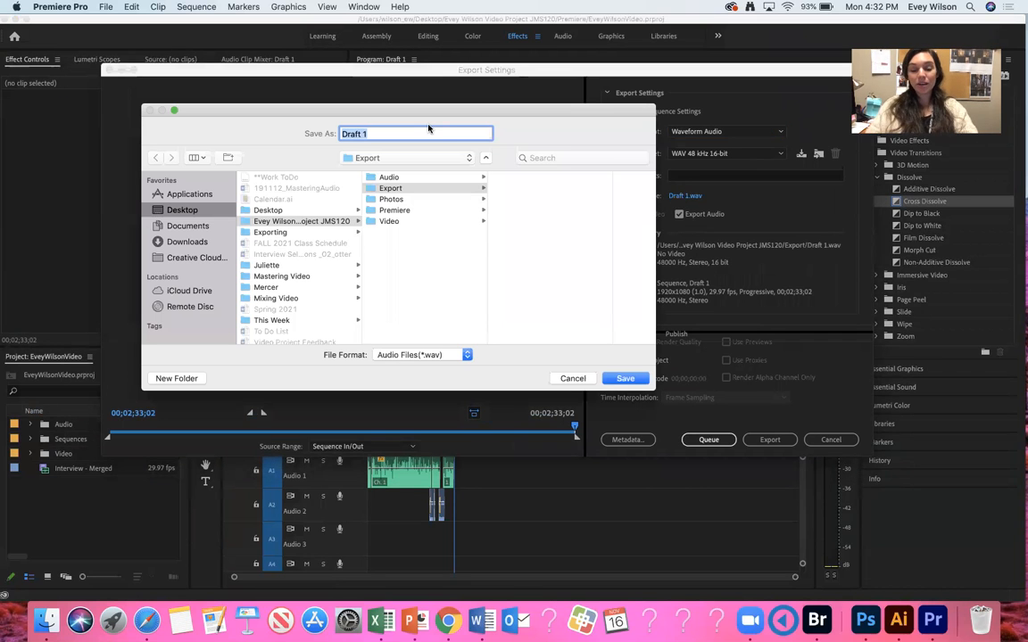
pyautogui.write('FinalA')
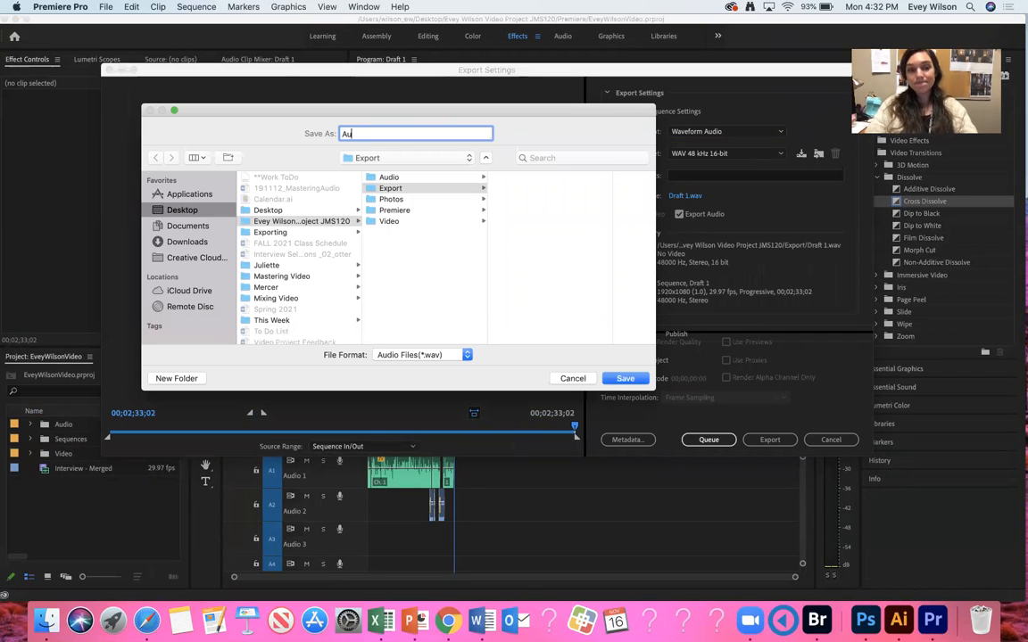
pyautogui.write('udio')
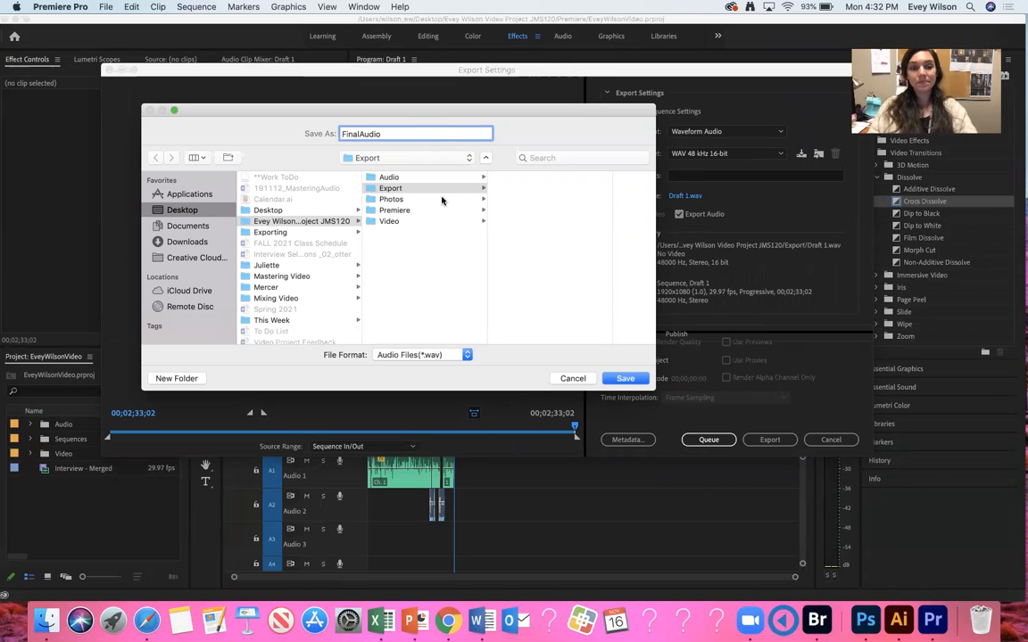
pyautogui.click(308, 222)
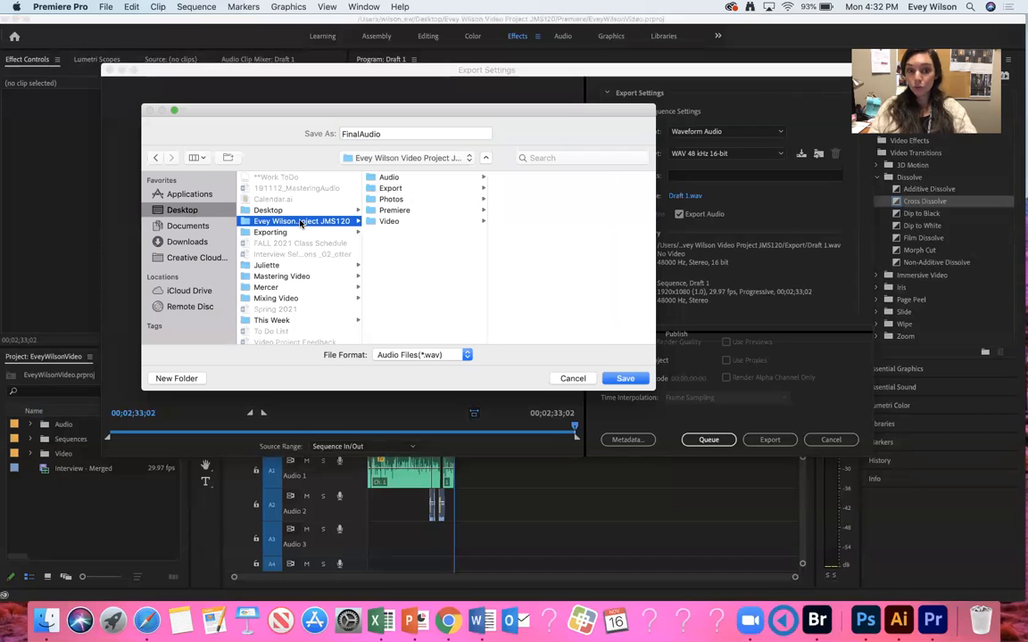
pyautogui.click(393, 190)
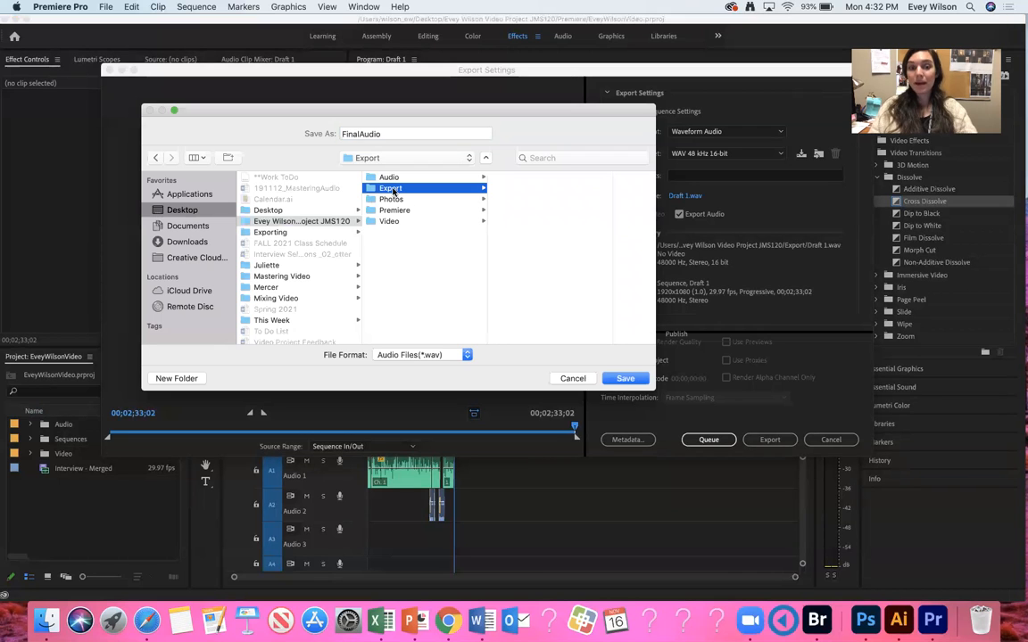
pyautogui.click(627, 380)
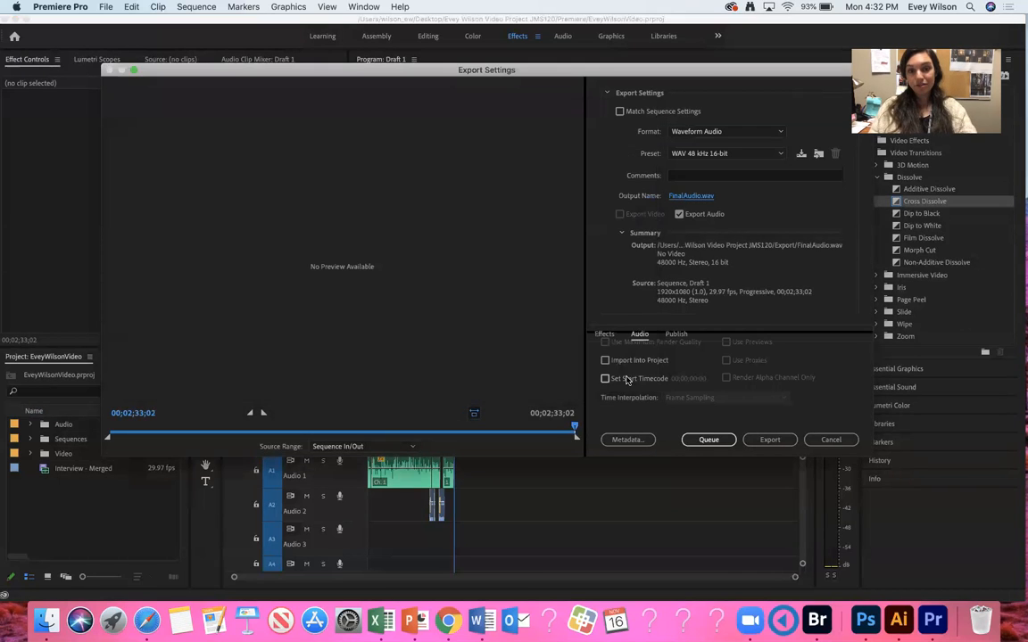
pyautogui.click(771, 440)
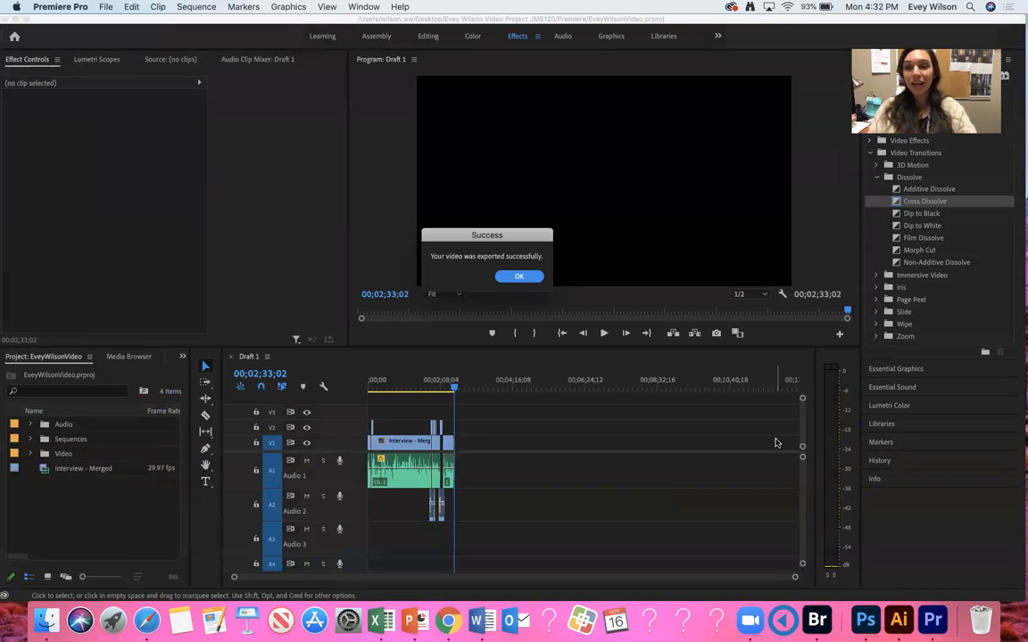
pyautogui.click(513, 277)
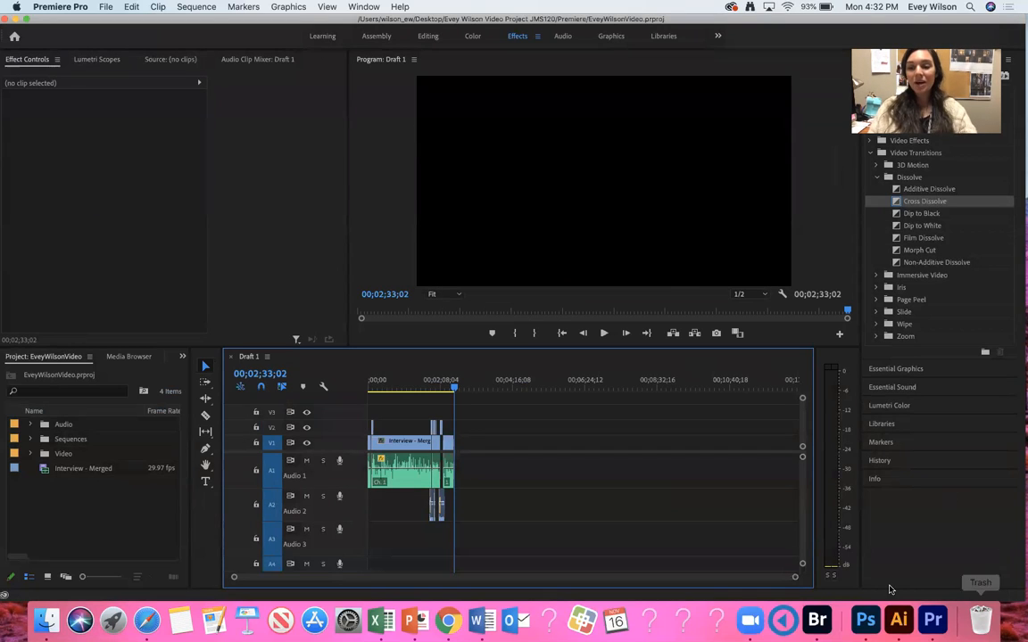
# Switch to Adobe Audition by launching it, then maximize its window.
pyautogui.click(970, 6)
pyautogui.write('audition')
pyautogui.press('Return')
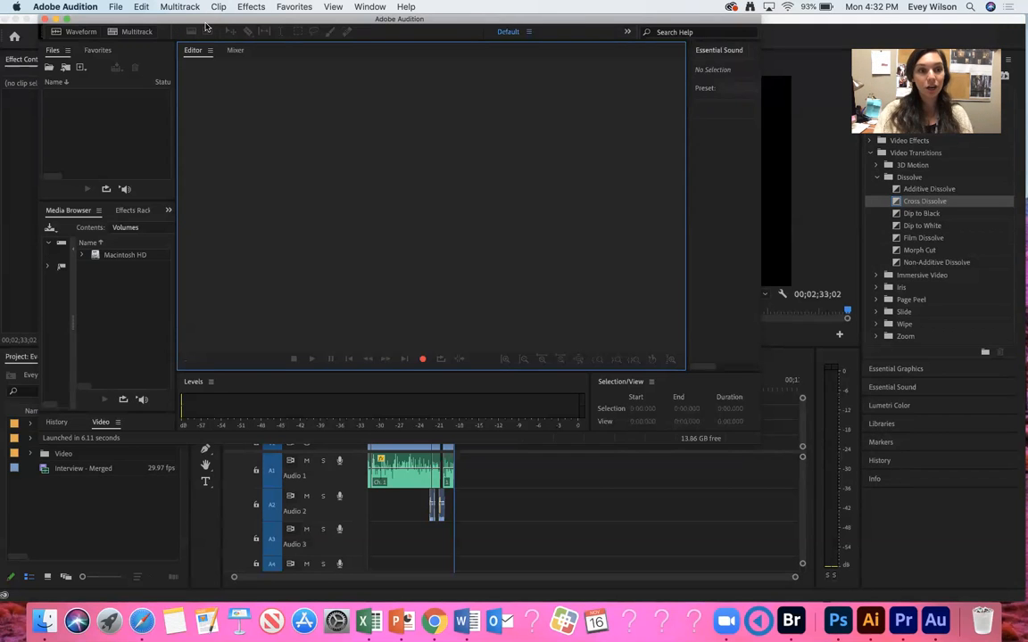
pyautogui.click(28, 19)
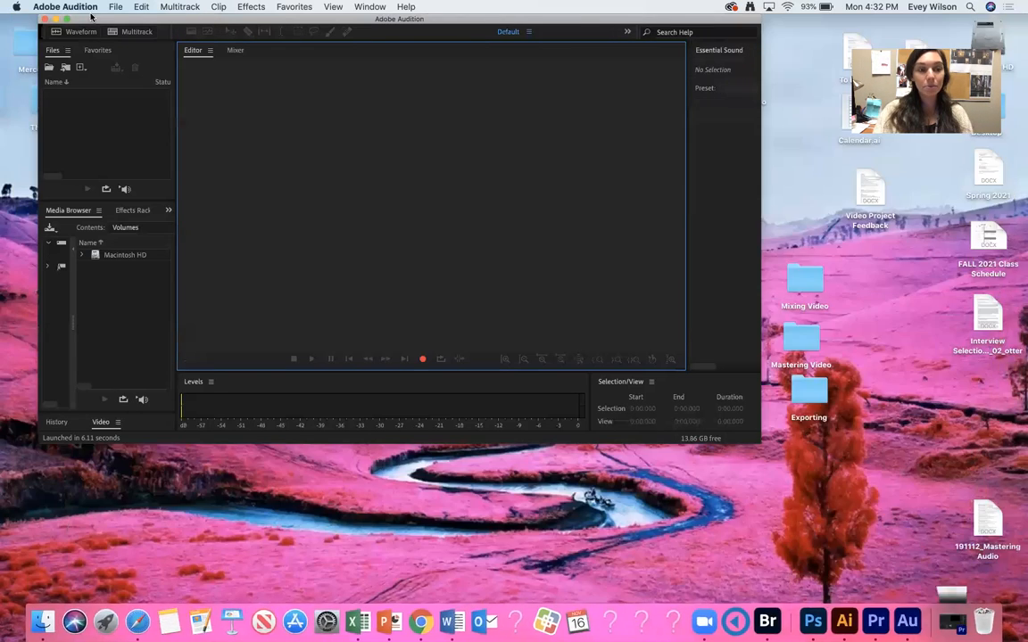
pyautogui.click(54, 24)
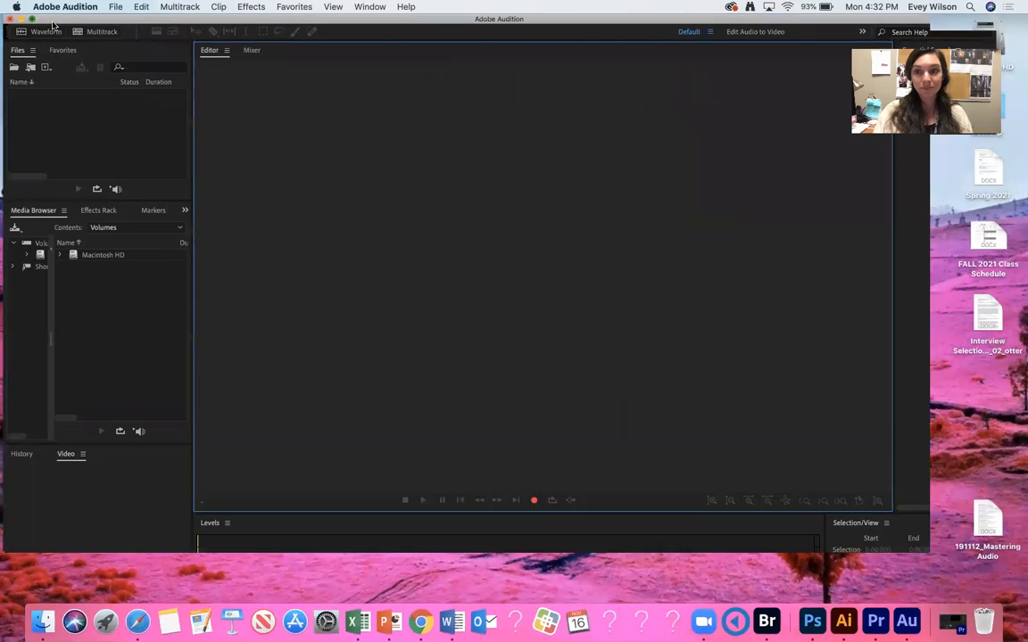
# Import FinalAudio.wav from the project's Export folder.
pyautogui.click(115, 6)
pyautogui.moveTo(152, 220)
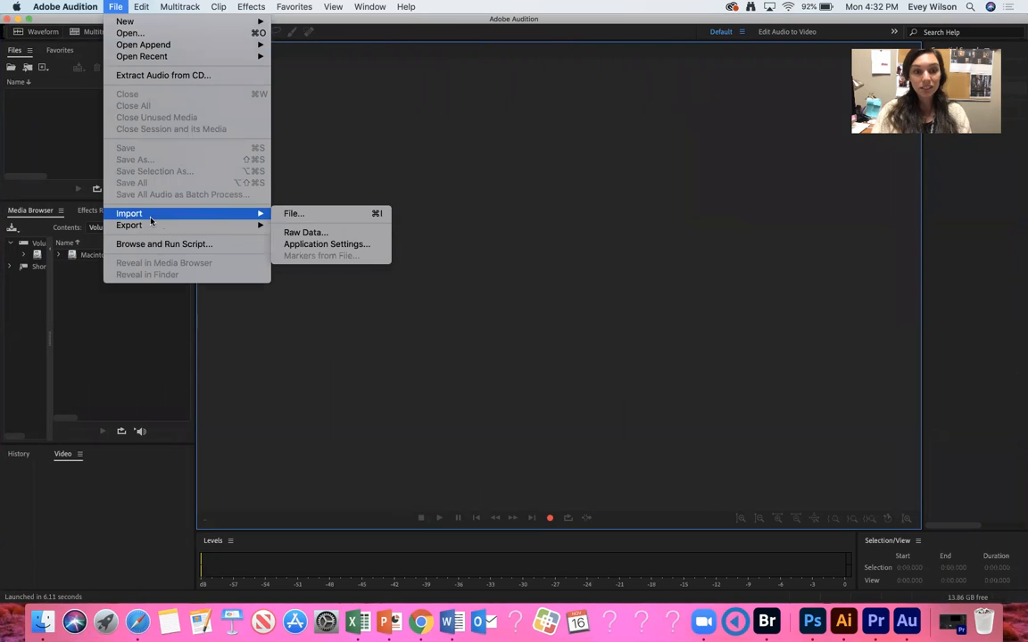
pyautogui.click(298, 213)
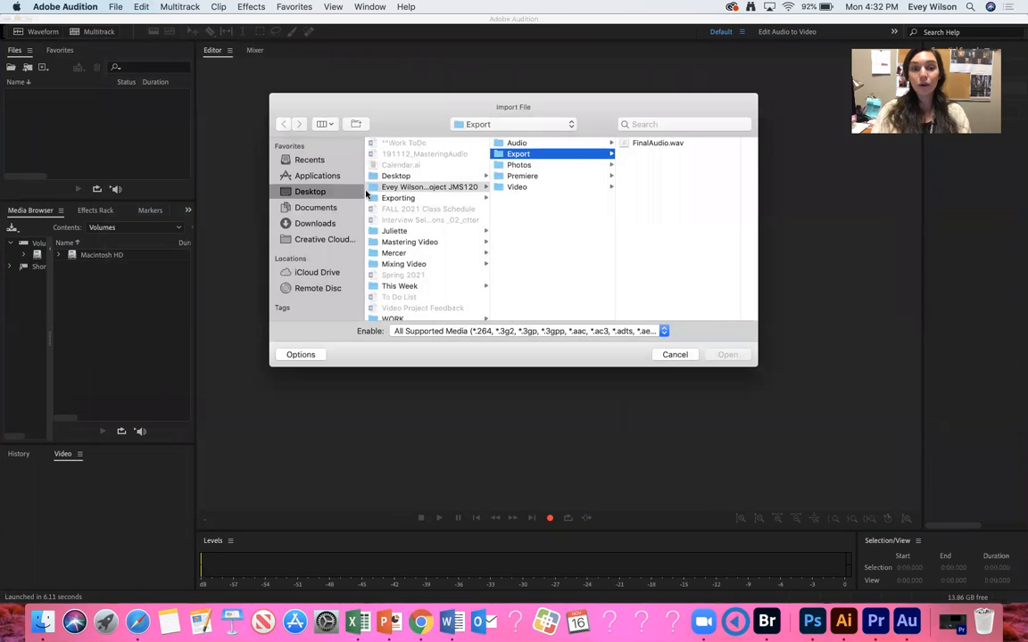
pyautogui.click(644, 144)
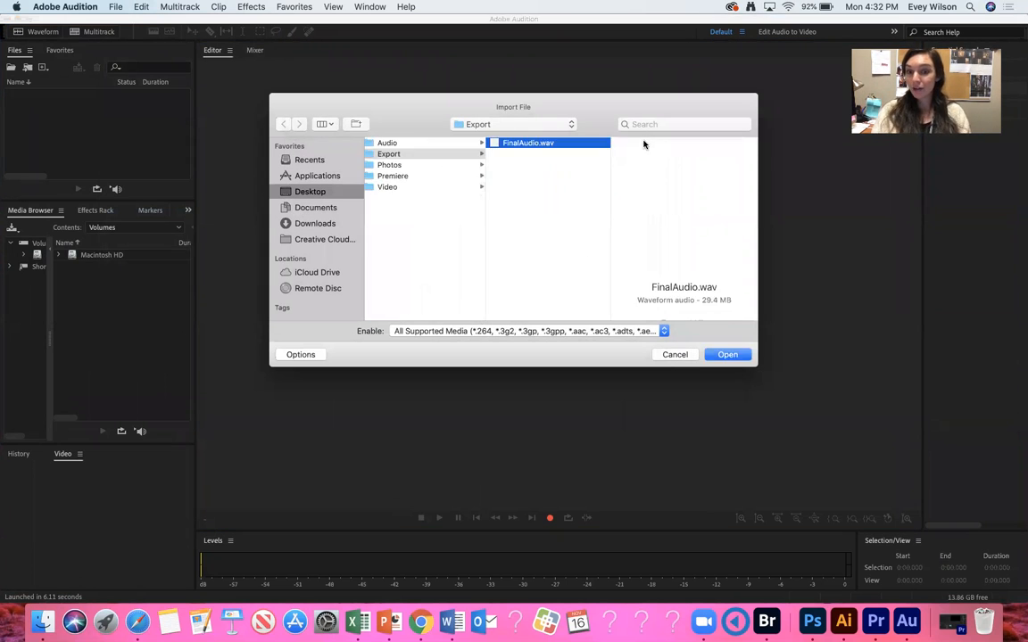
pyautogui.click(744, 356)
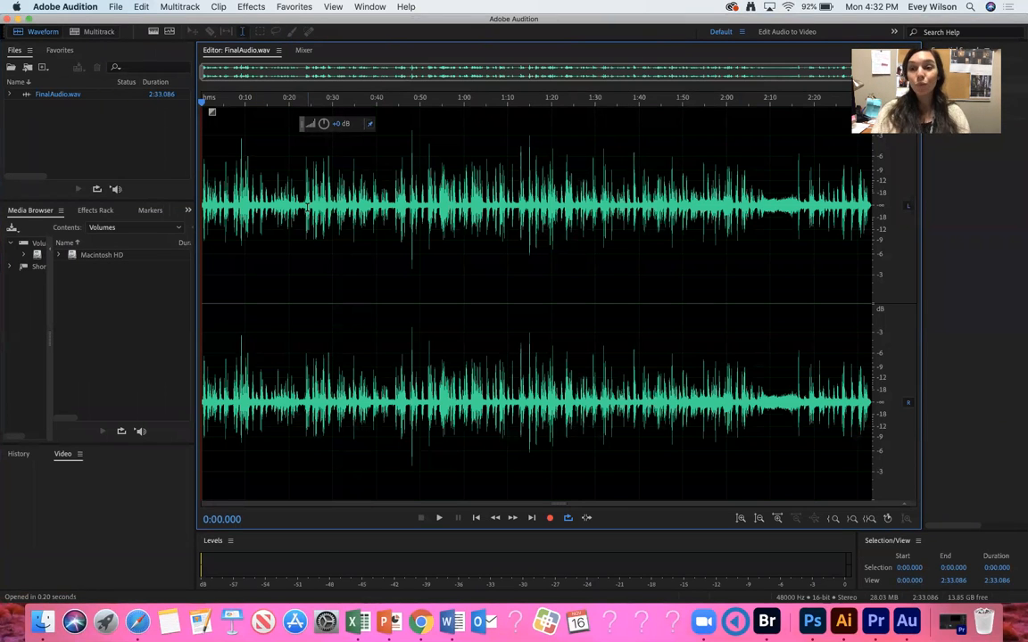
# Create a new multitrack session with default settings and place FinalAudio.wav at the start of Track 1.
pyautogui.click(95, 31)
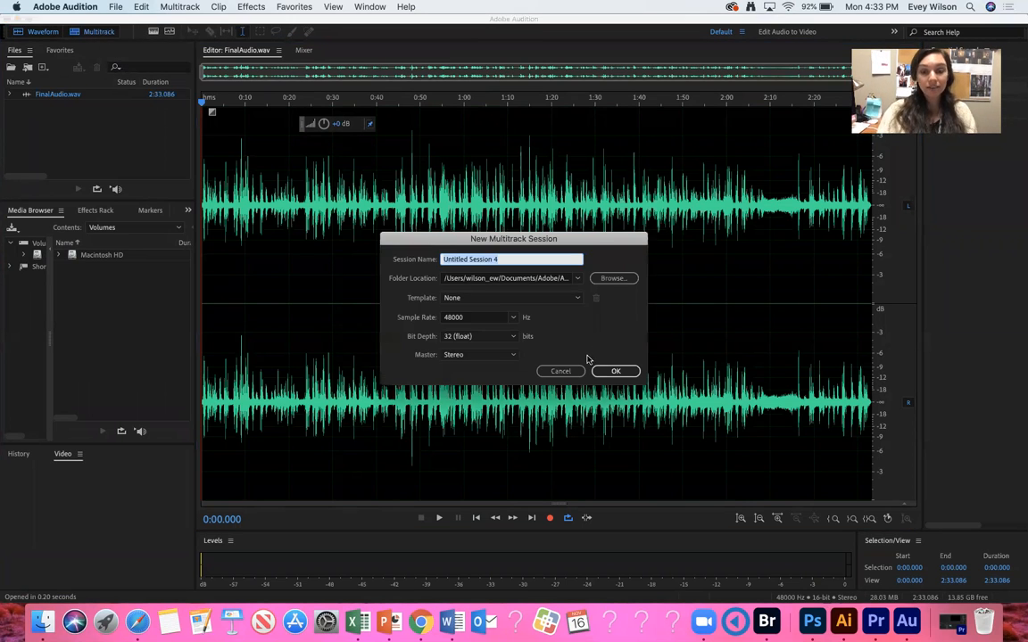
pyautogui.click(614, 371)
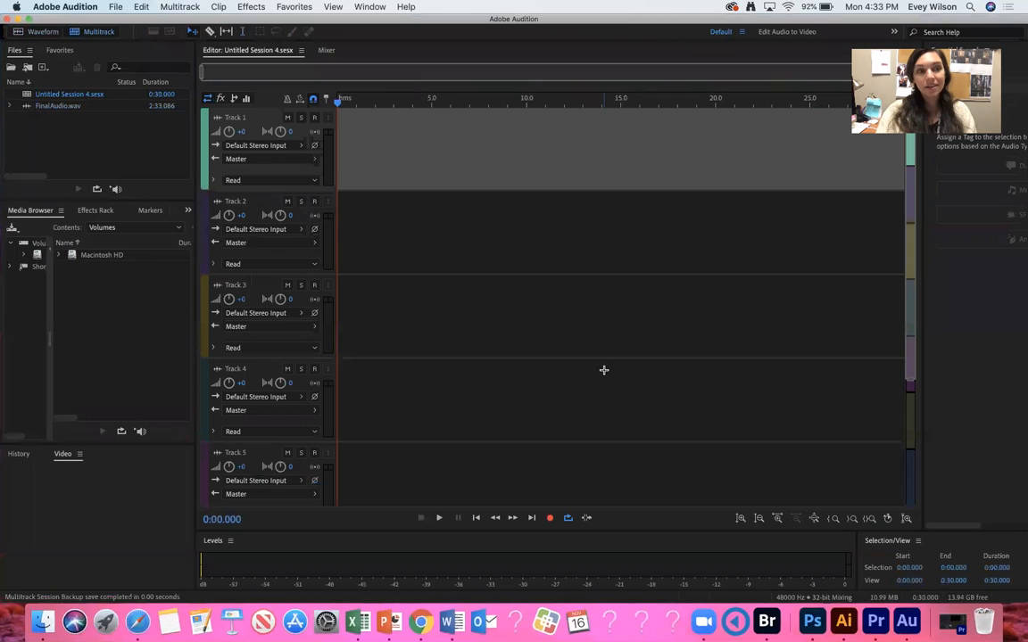
pyautogui.moveTo(51, 105); pyautogui.dragTo(335, 130)
pyautogui.moveTo(408, 121); pyautogui.dragTo(378, 141)
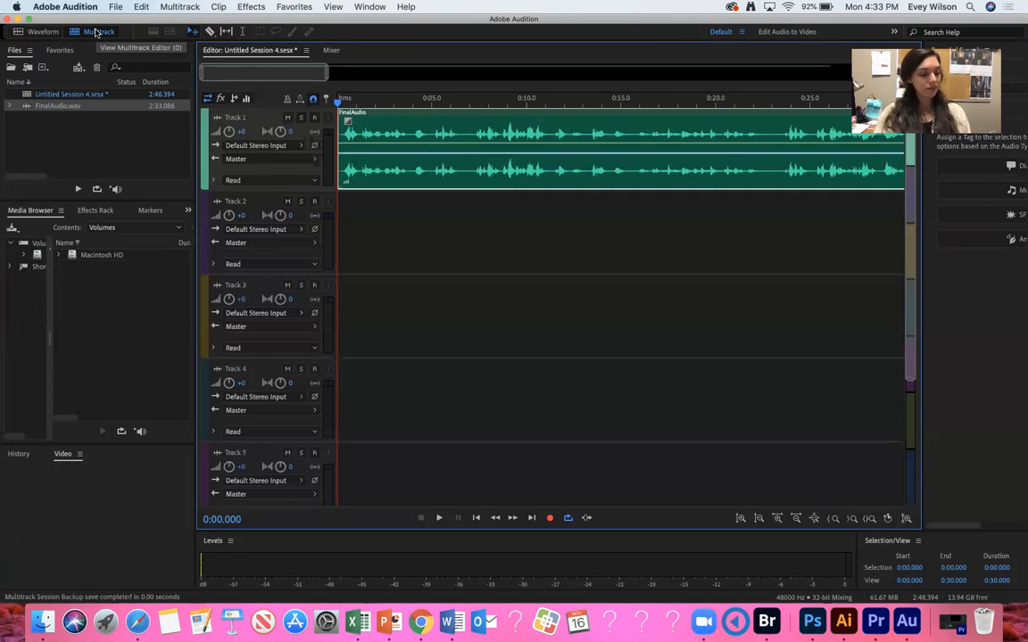
# Mix down the entire session to a new file and normalize it to -0.1 dB.
pyautogui.click(181, 6)
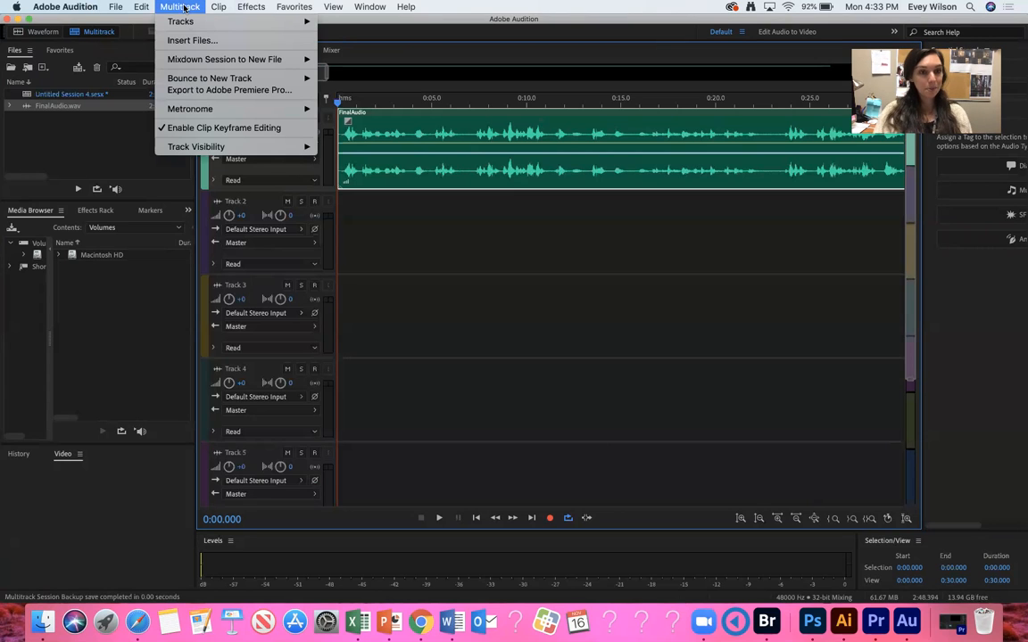
pyautogui.moveTo(223, 59)
pyautogui.click(348, 72)
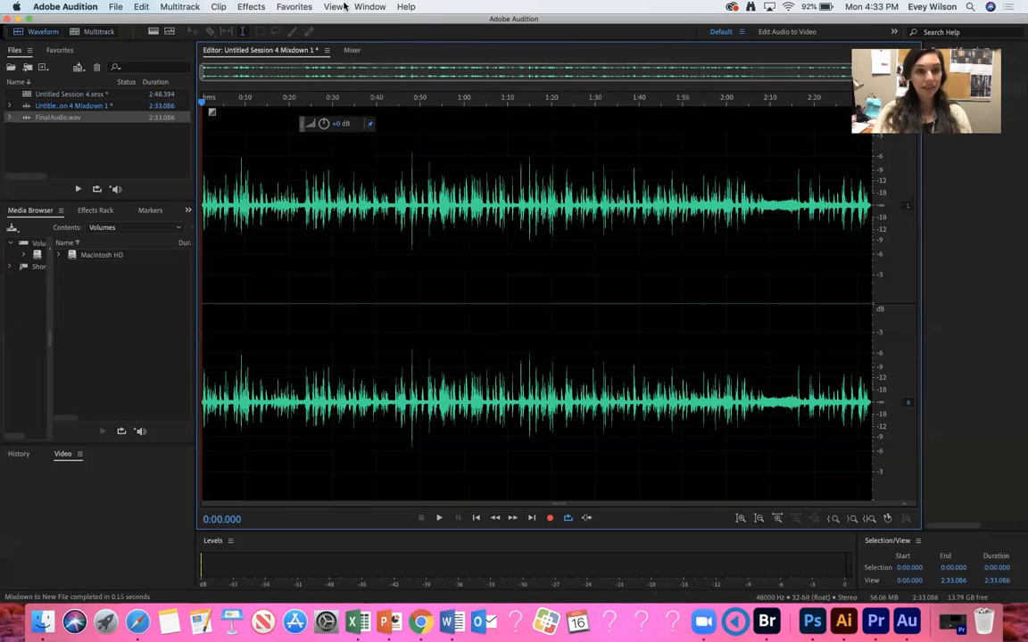
pyautogui.click(294, 6)
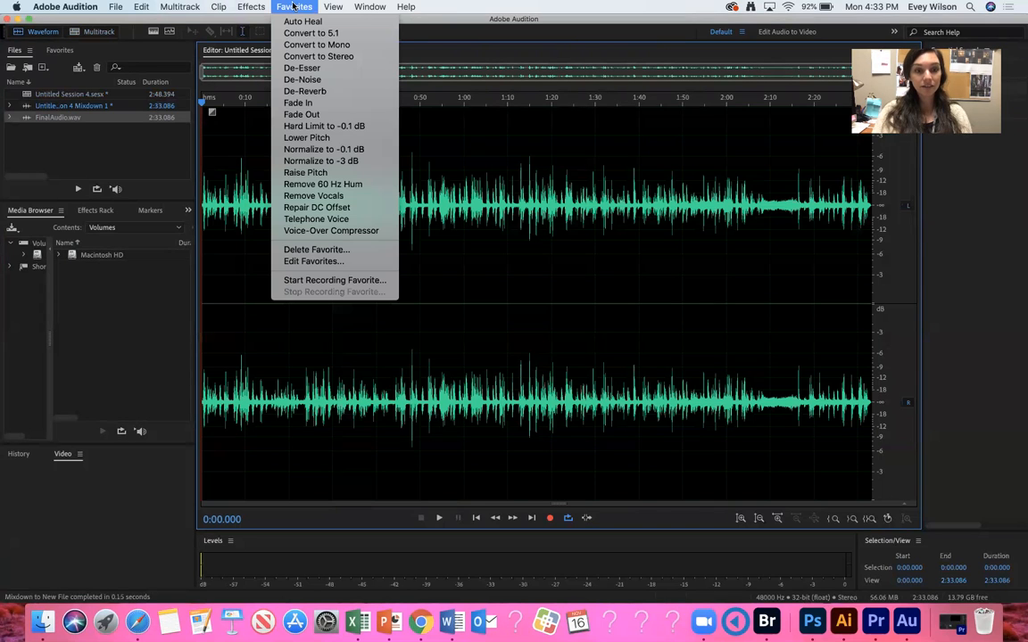
pyautogui.click(314, 149)
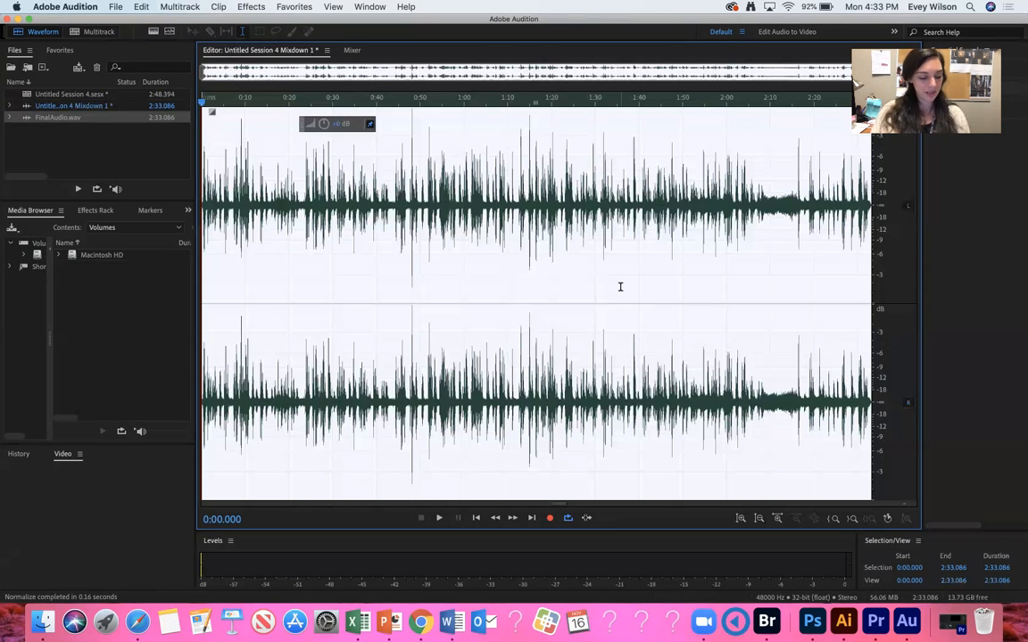
# Apply the Multiband Compressor effect with the Broadcast preset to the mixdown.
pyautogui.click(250, 6)
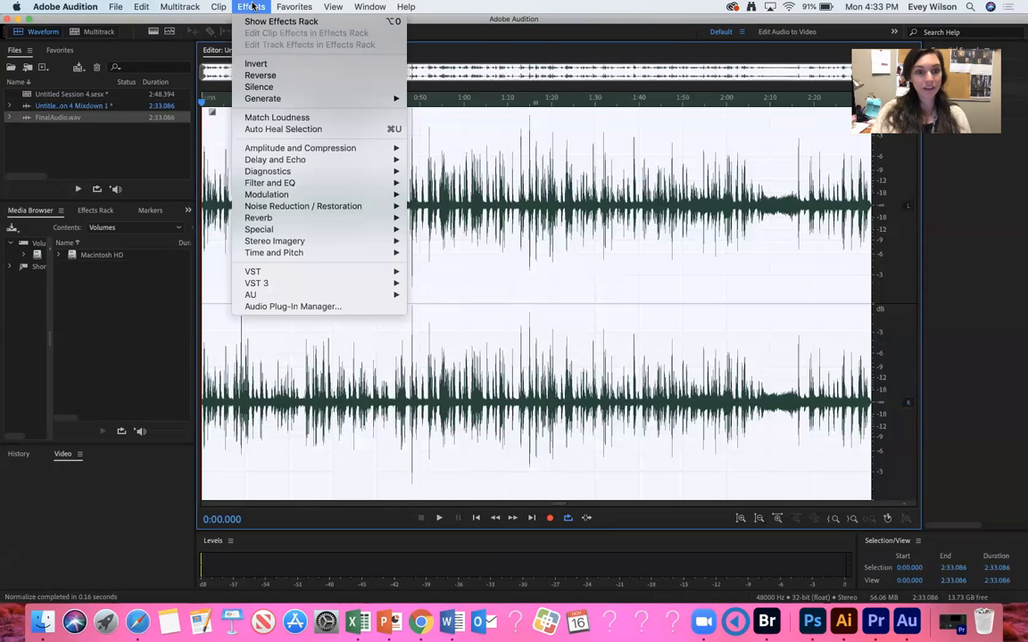
pyautogui.moveTo(282, 149)
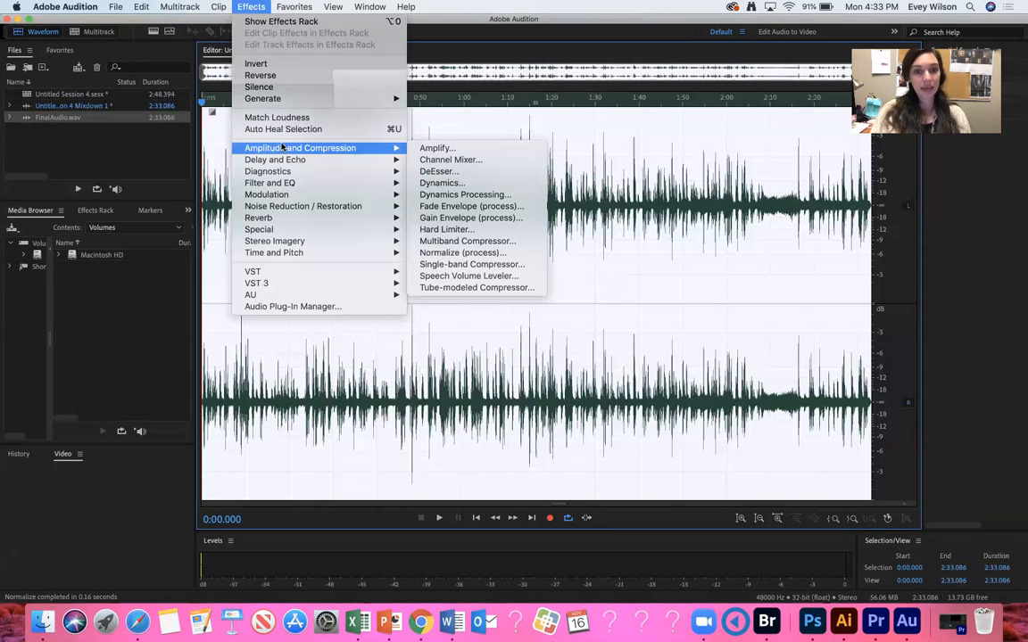
pyautogui.click(512, 242)
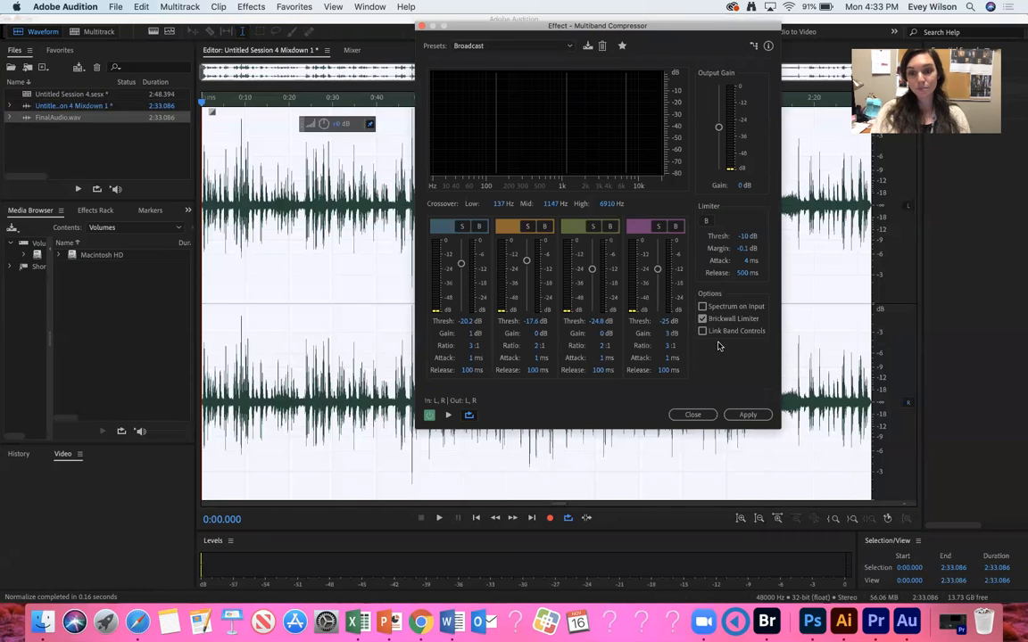
pyautogui.click(744, 415)
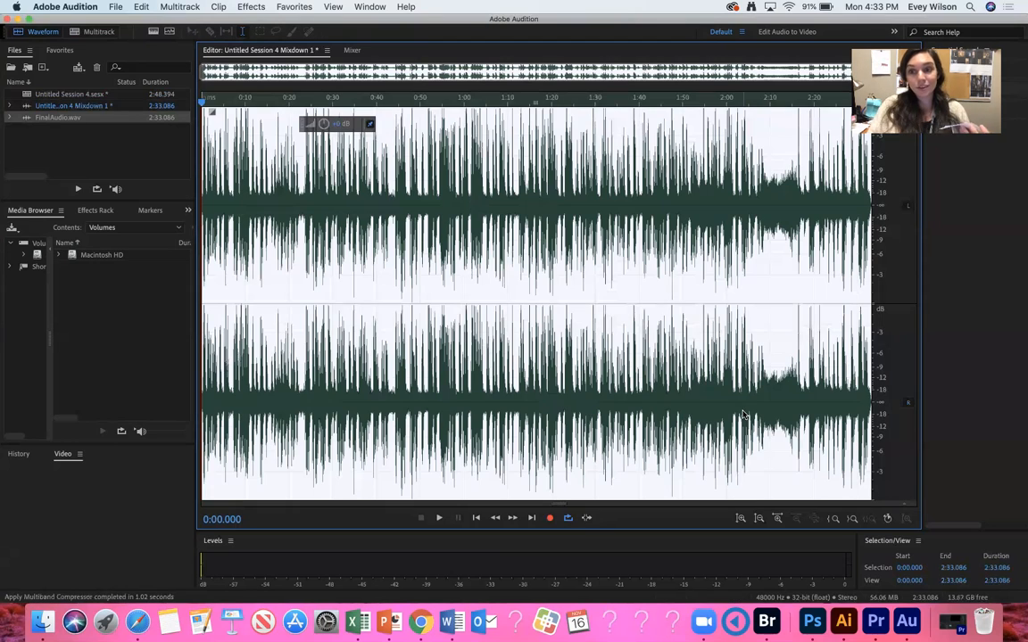
# Save the mastered mixdown as a WAV named with the user's surname plus _AuditionMixdown in the project's Audio folder.
pyautogui.click(116, 6)
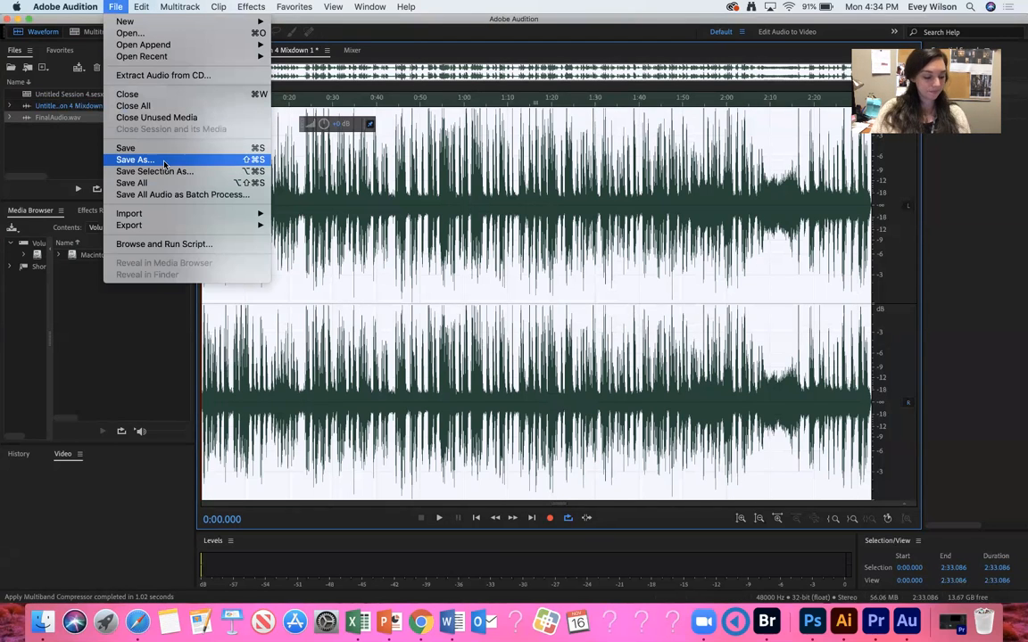
pyautogui.click(134, 160)
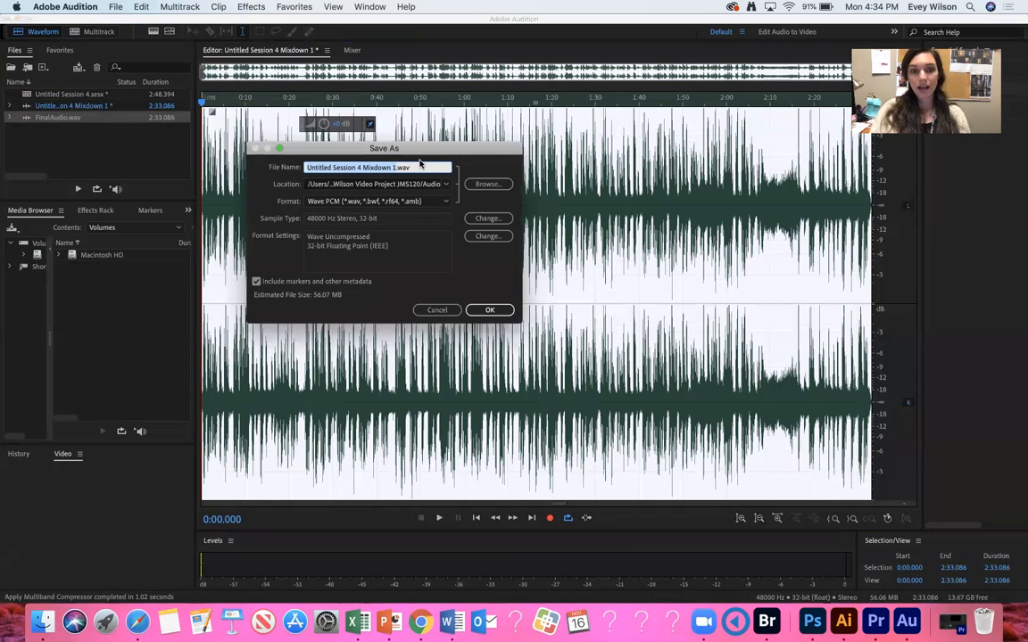
pyautogui.write('A')
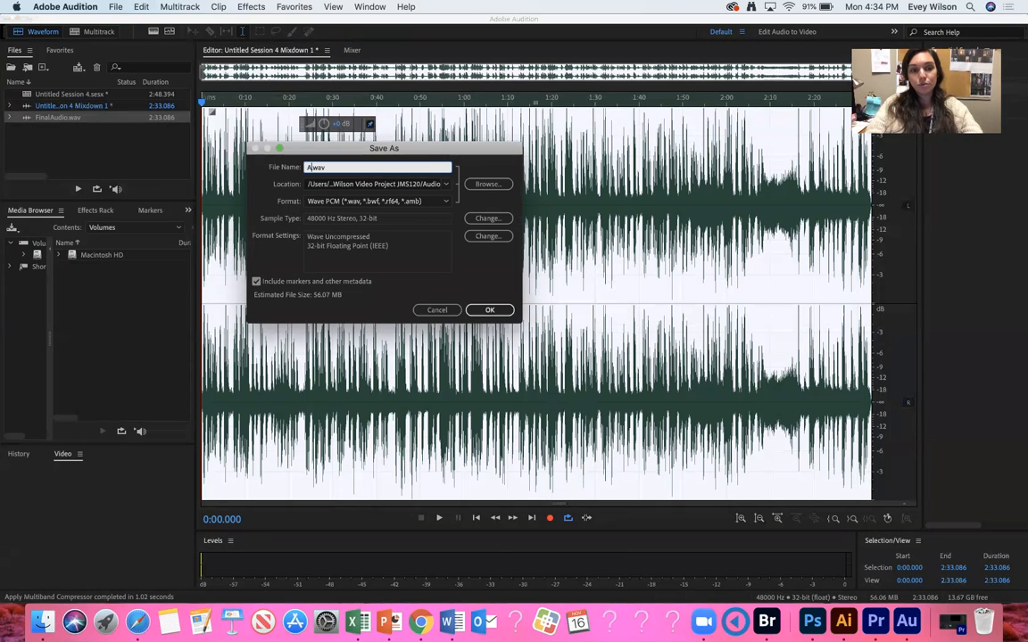
pyautogui.write('Wilson_A')
pyautogui.write('uditionMixdown')
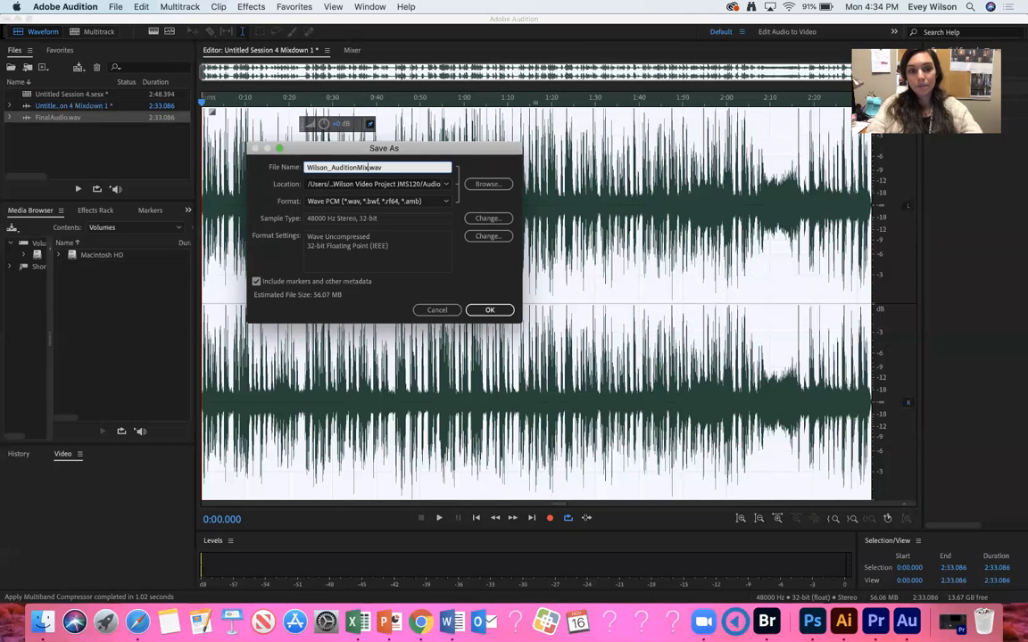
pyautogui.click(488, 184)
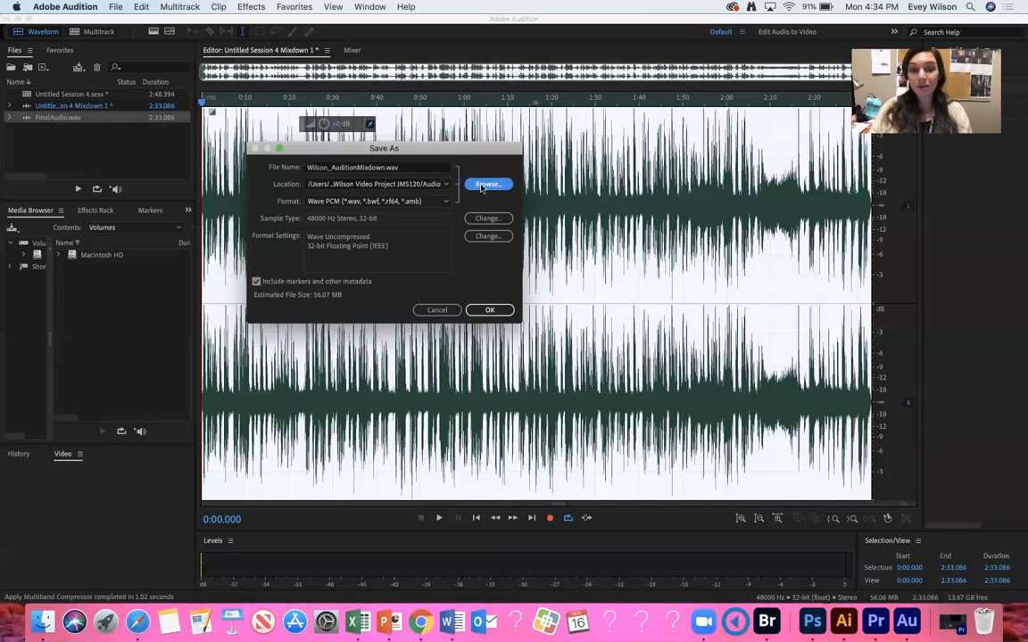
pyautogui.click(419, 299)
pyautogui.click(550, 257)
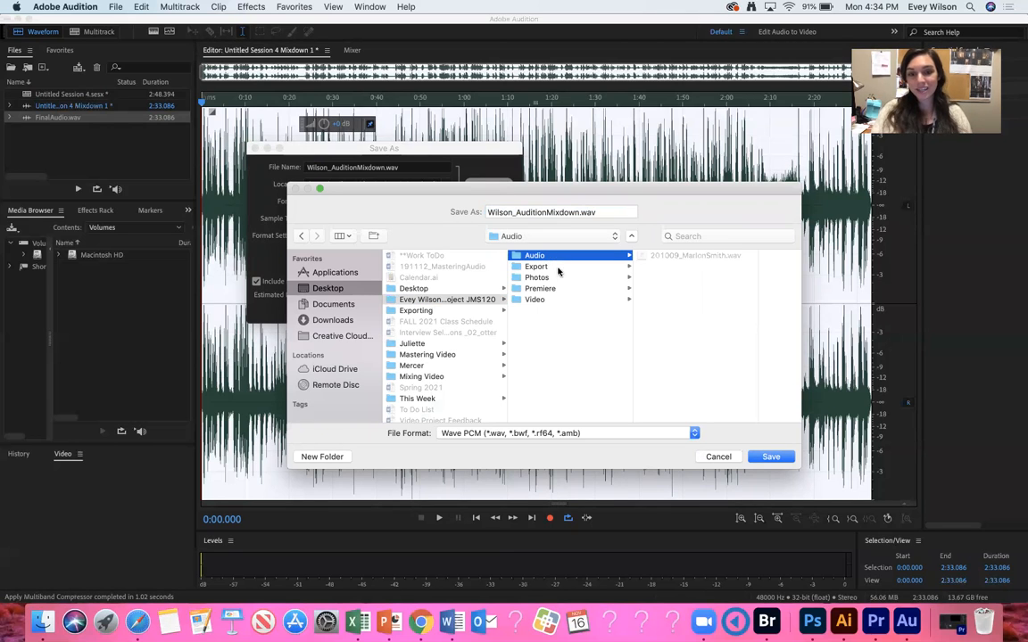
pyautogui.click(769, 457)
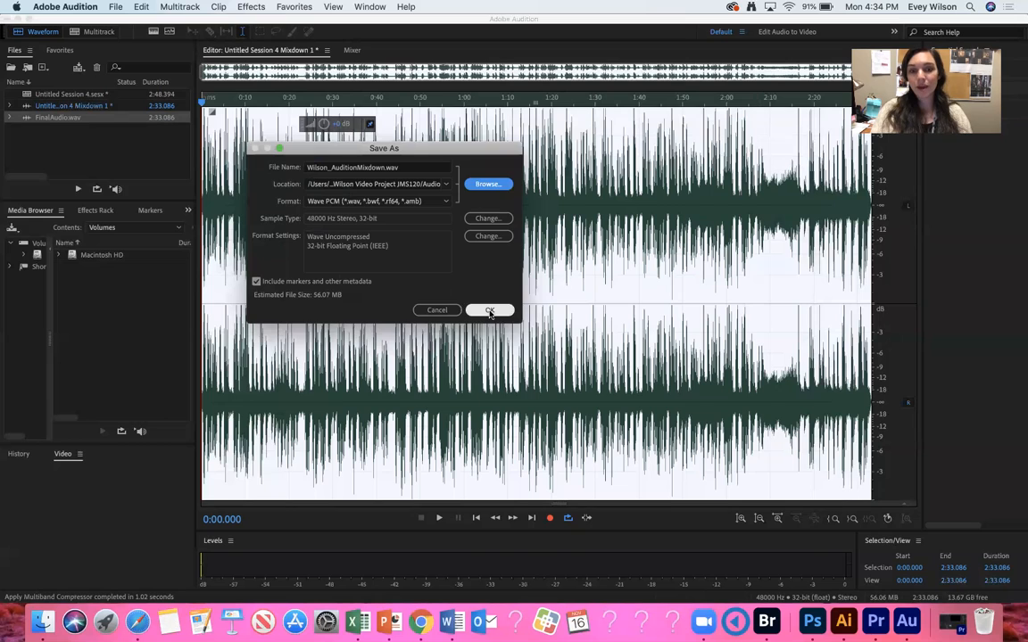
pyautogui.click(489, 310)
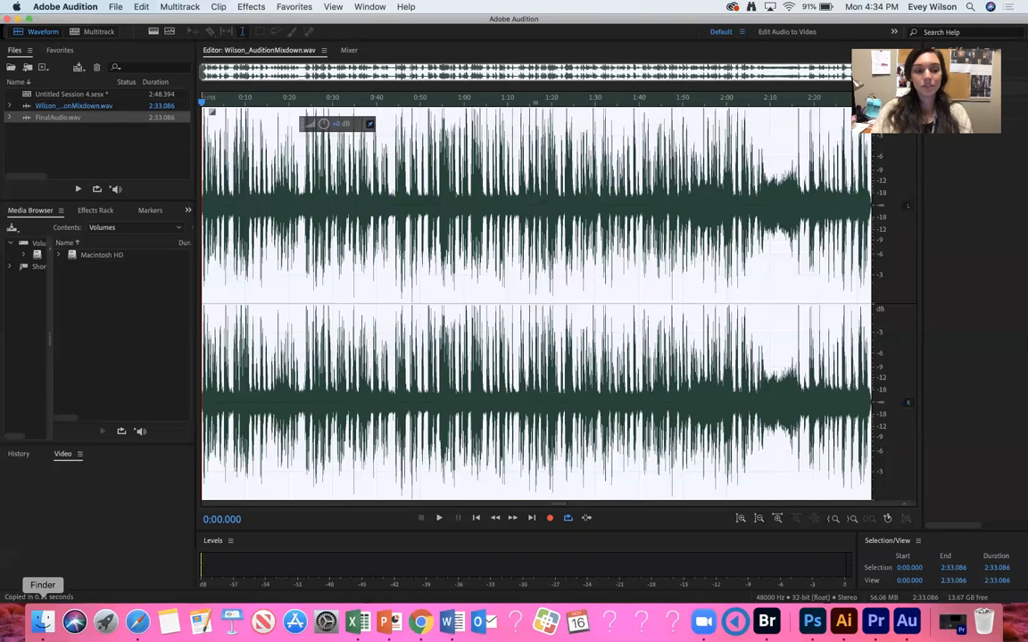
# Check the project's Audio folder in Finder for the saved mixdown, then return to Premiere Pro.
pyautogui.click(42, 621)
pyautogui.click(168, 436)
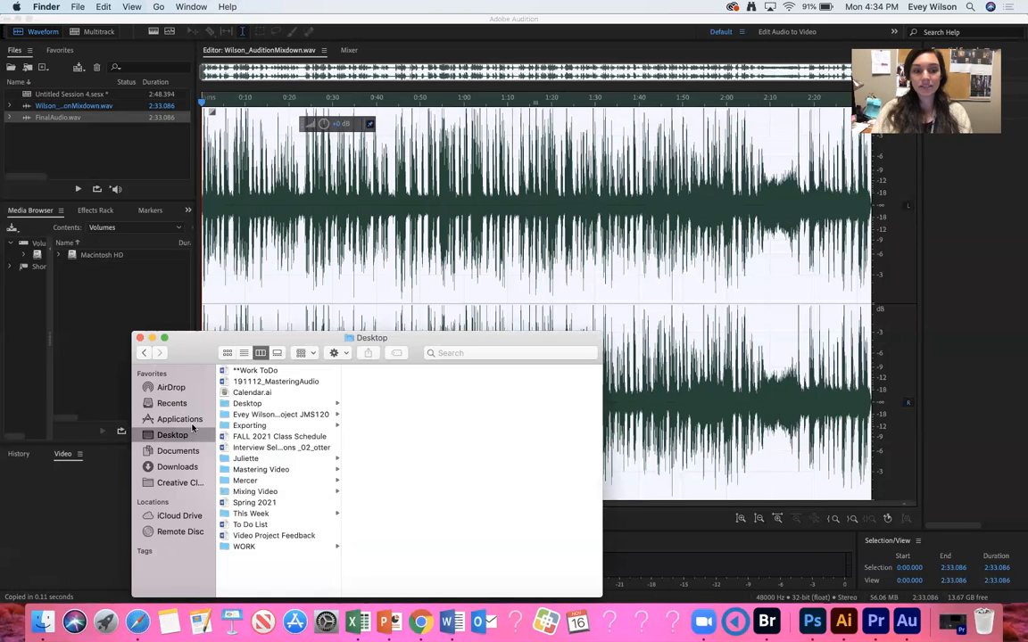
pyautogui.click(284, 415)
pyautogui.click(398, 371)
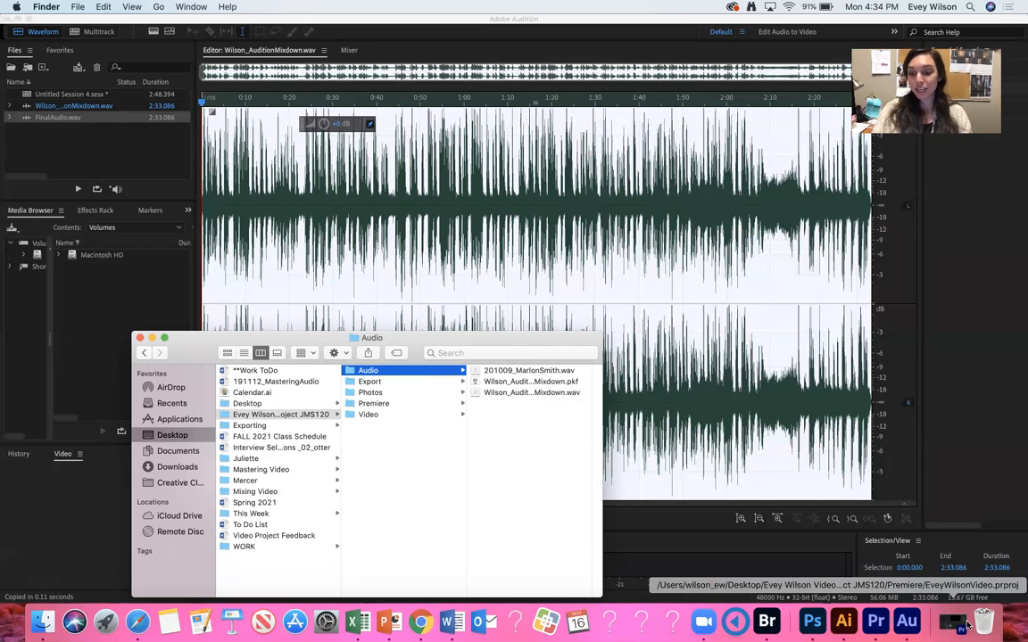
pyautogui.click(879, 622)
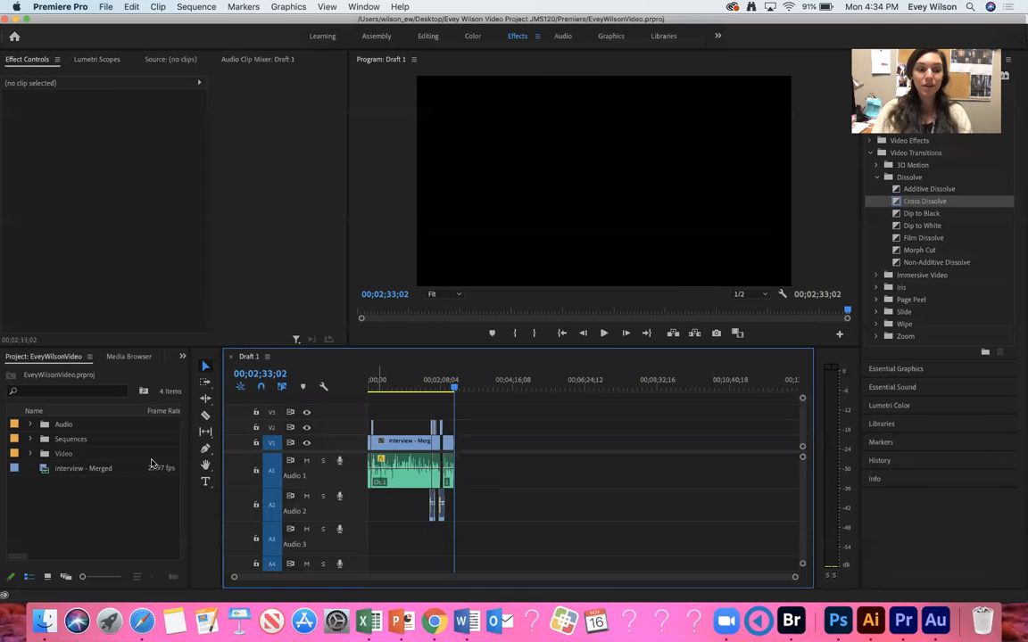
# Import the Audition mixdown WAV into the Premiere project and place it on Audio 3 at the sequence start.
pyautogui.click(105, 7)
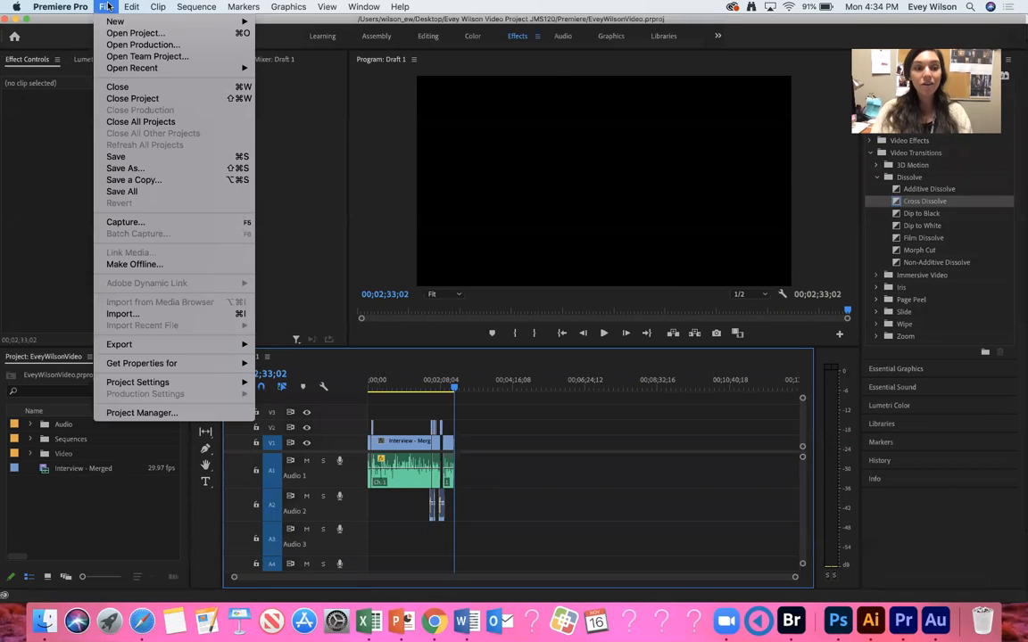
pyautogui.click(150, 317)
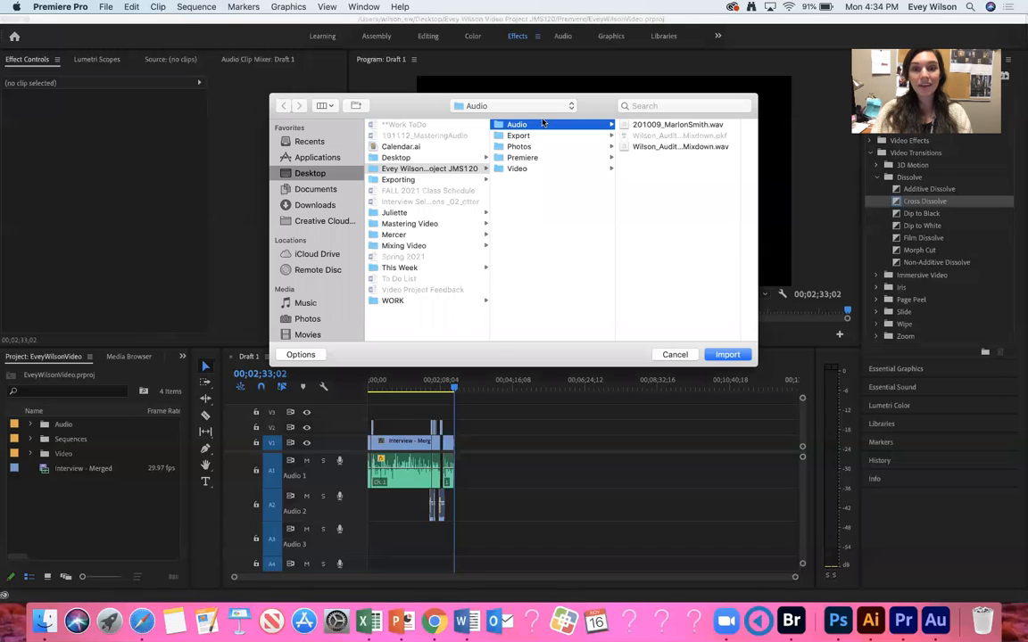
pyautogui.click(661, 146)
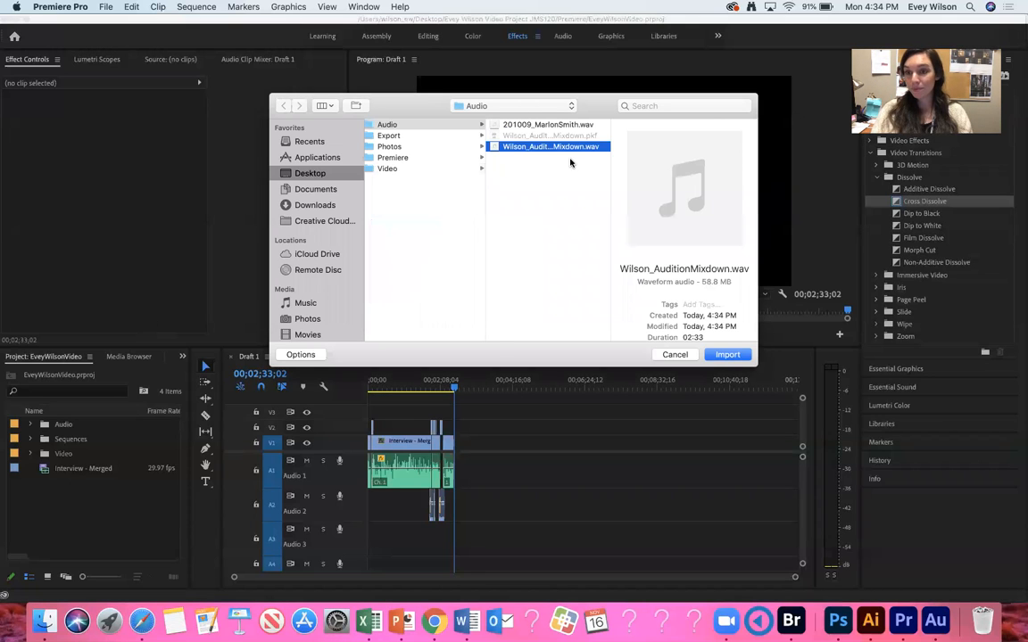
pyautogui.press('Return')
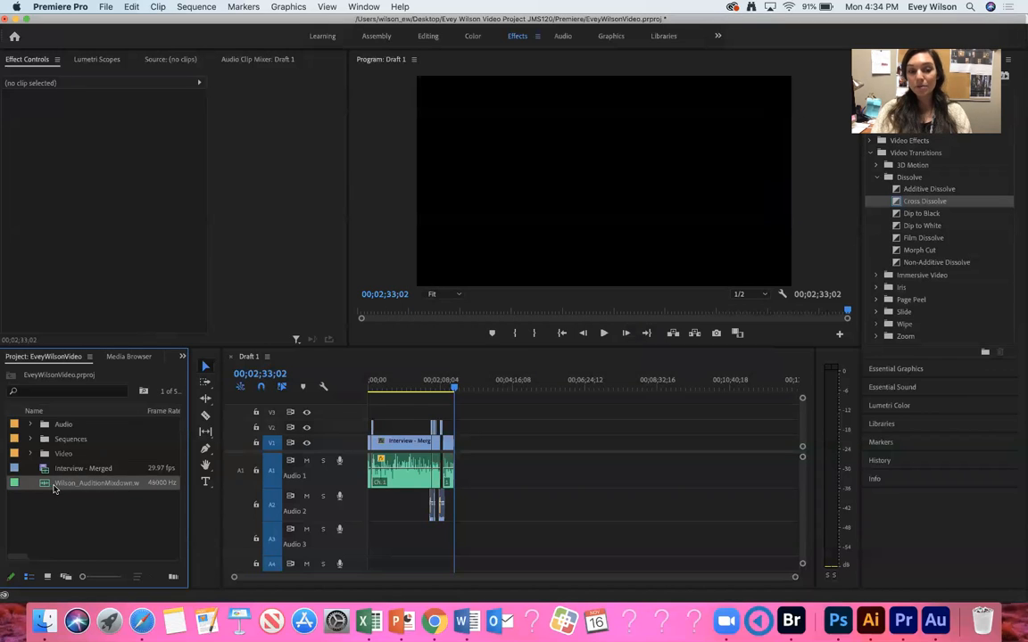
pyautogui.moveTo(49, 486); pyautogui.dragTo(353, 537)
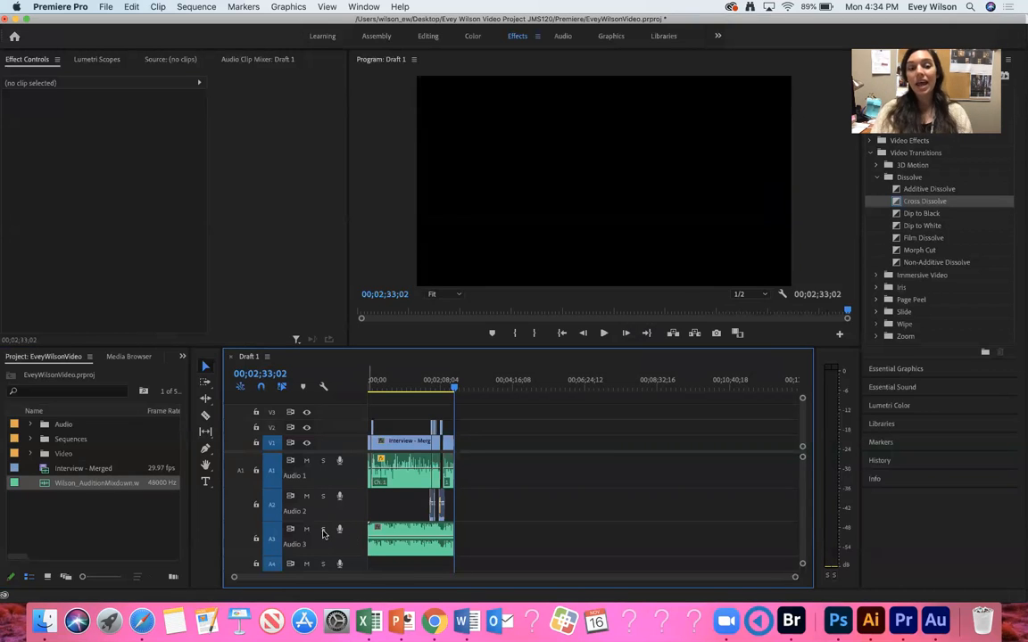
# Solo Audio 3 and mute Audio 1 and Audio 2 so only the mastered mixdown plays, returning the playhead to the start.
pyautogui.click(323, 530)
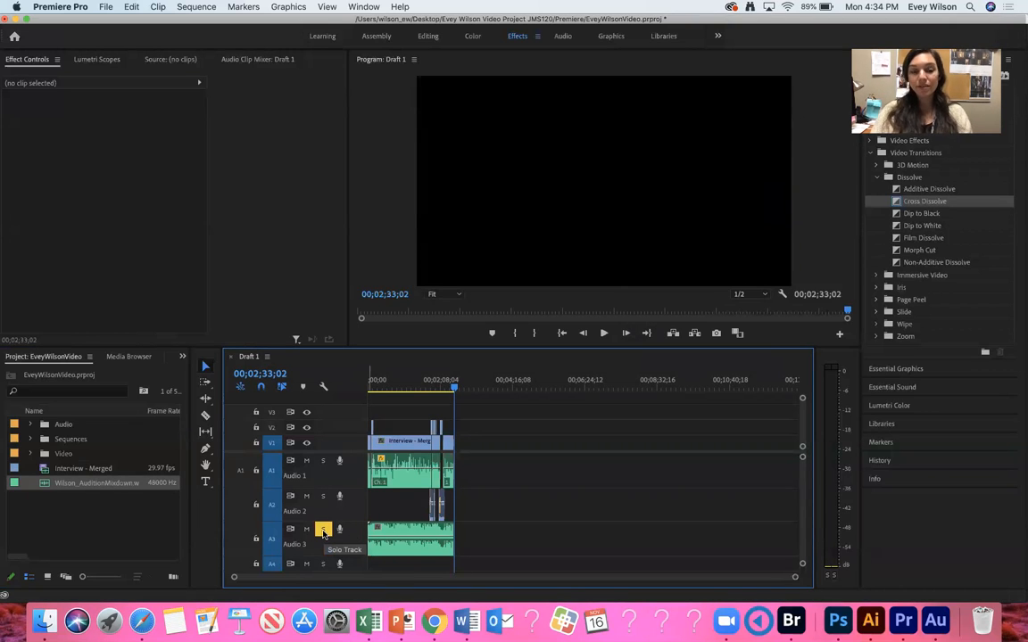
pyautogui.moveTo(408, 380); pyautogui.dragTo(420, 378)
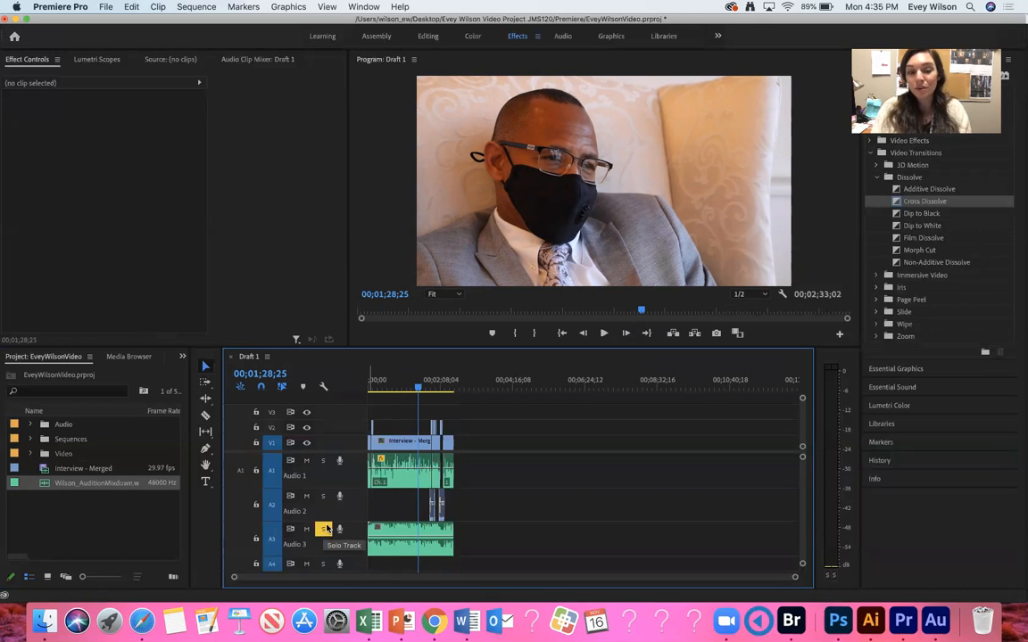
pyautogui.click(306, 461)
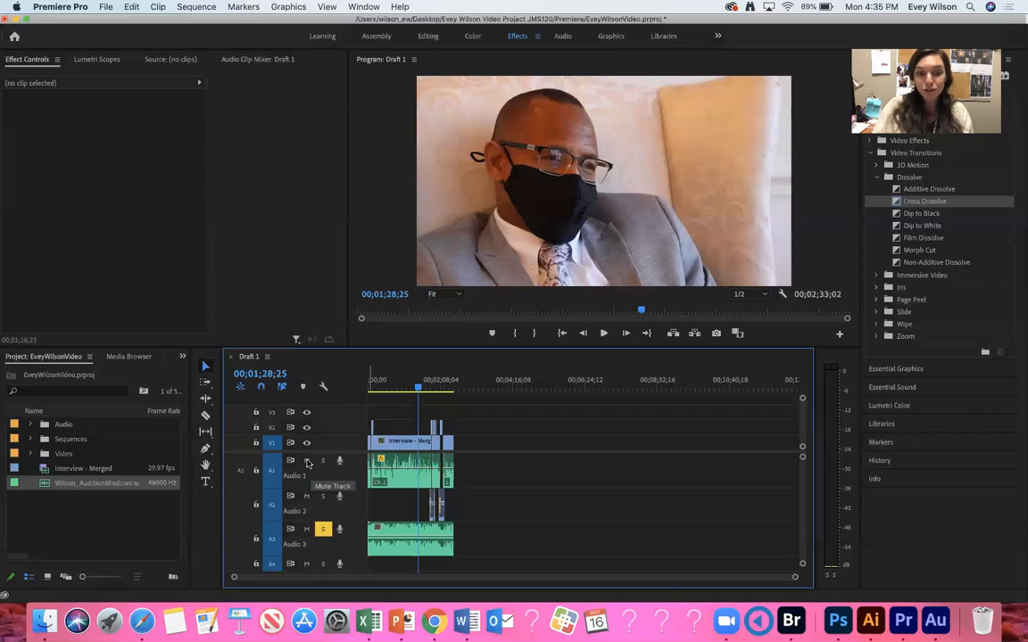
pyautogui.click(307, 496)
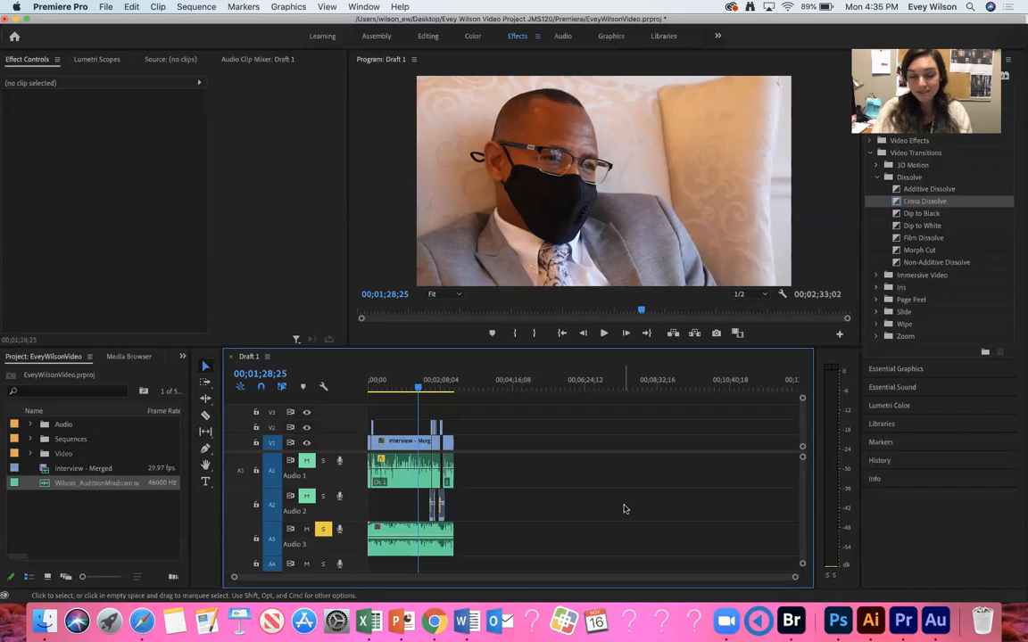
pyautogui.moveTo(435, 377); pyautogui.dragTo(335, 378)
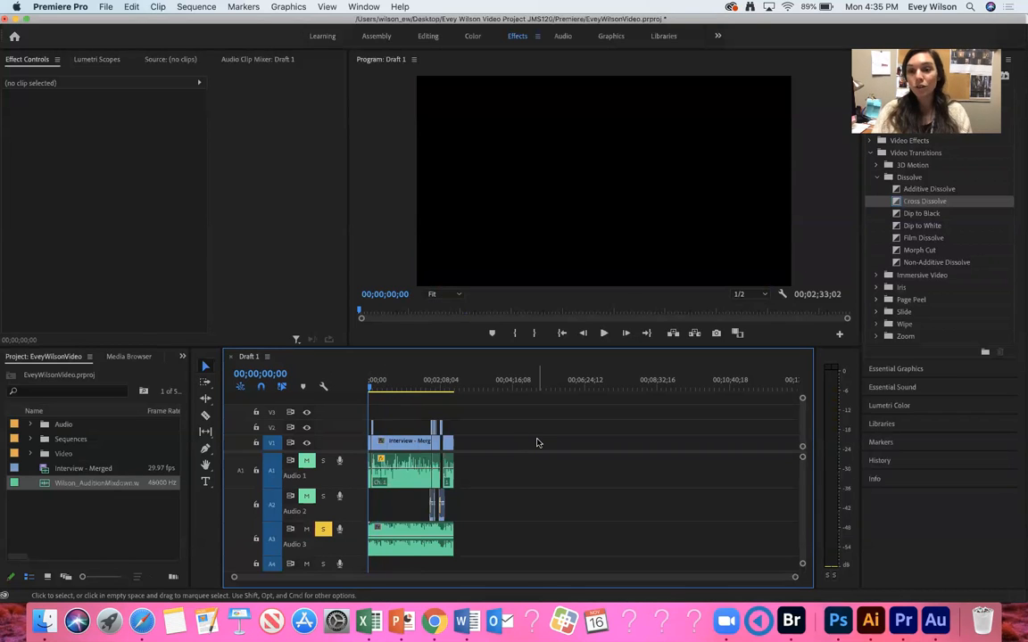
# Export the sequence as an MPEG named with the user's full name plus _JMS120_Video into the project's Export folder.
pyautogui.click(105, 7)
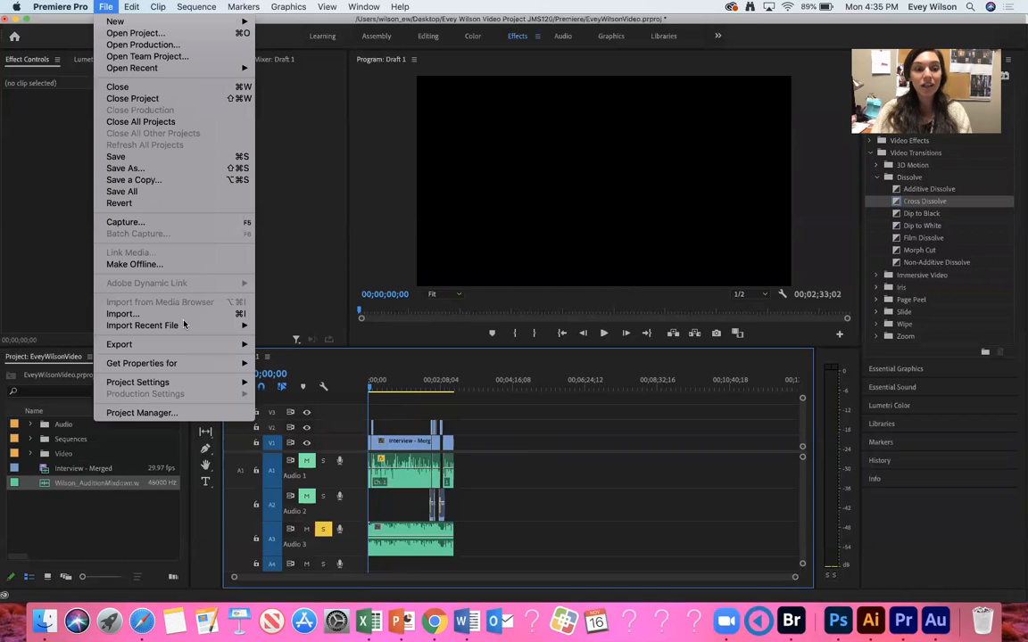
pyautogui.moveTo(125, 344)
pyautogui.click(284, 346)
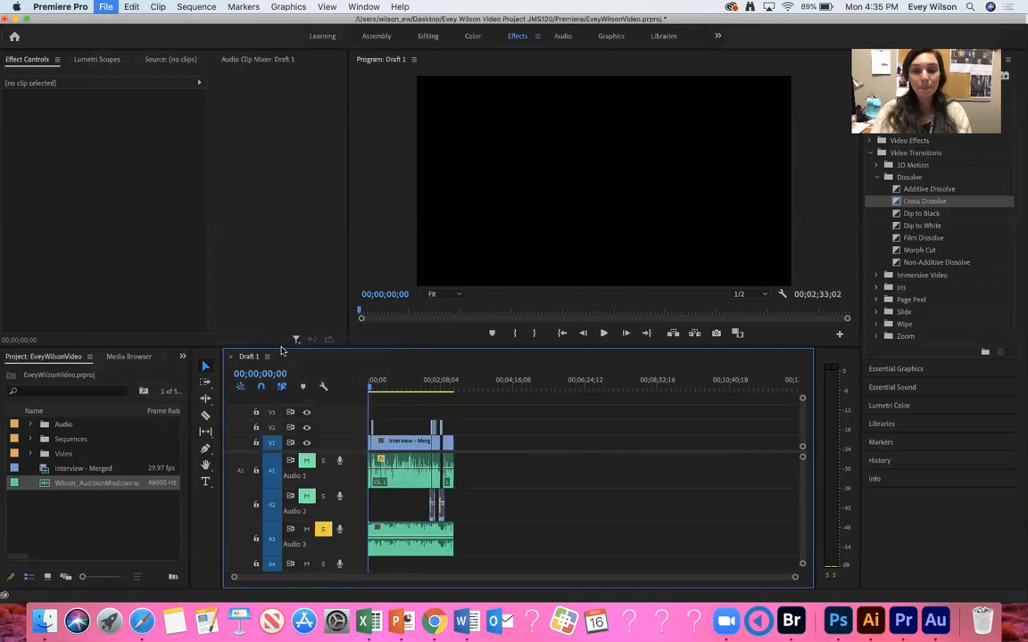
pyautogui.click(620, 112)
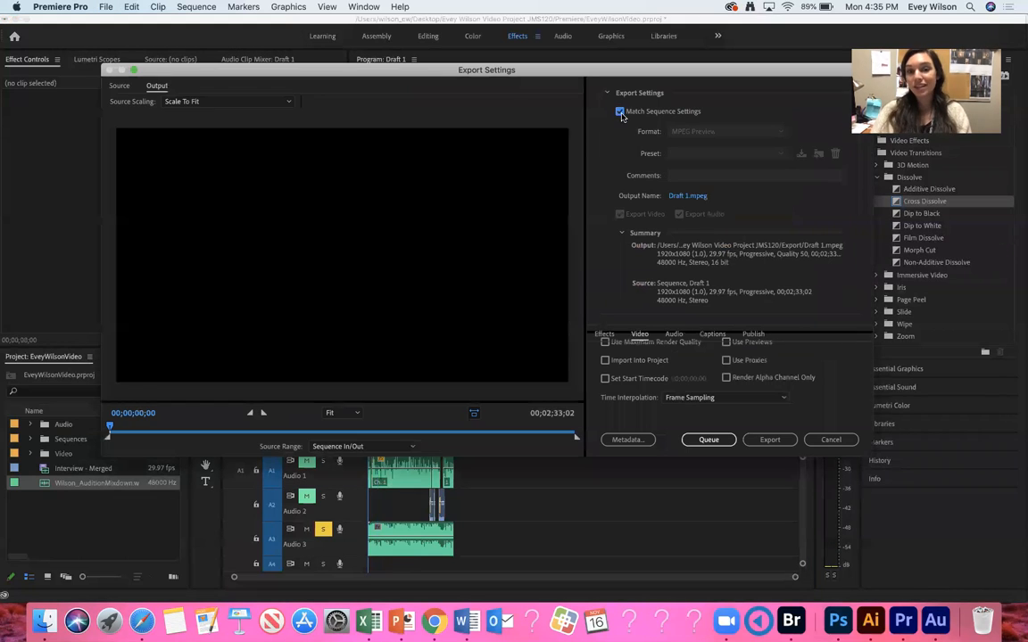
pyautogui.click(688, 196)
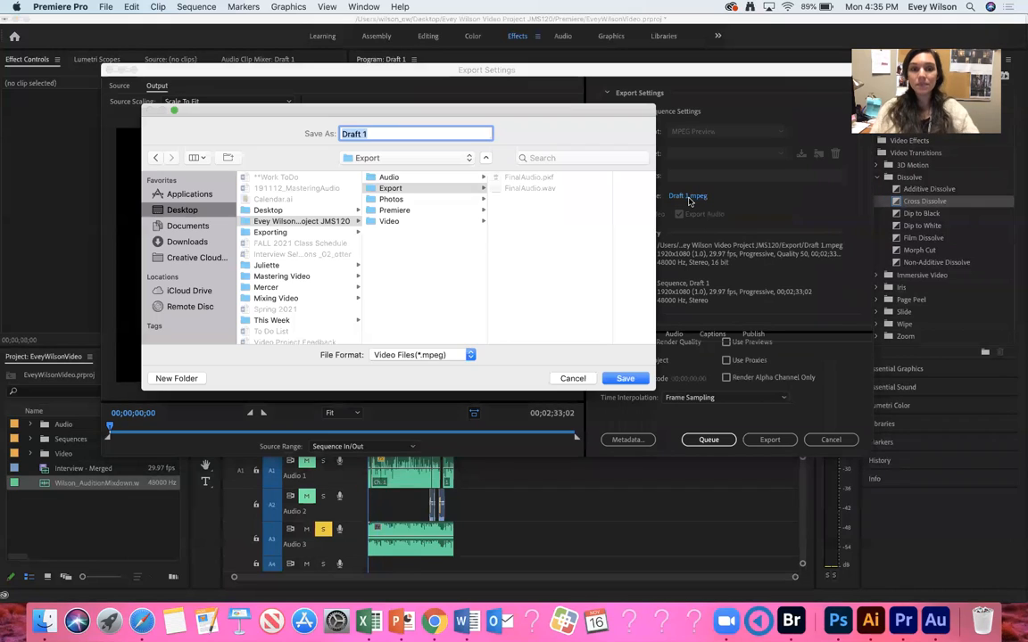
pyautogui.write('Wil')
pyautogui.press('BackSpace')
pyautogui.press('BackSpace')
pyautogui.press('BackSpace')
pyautogui.write('E')
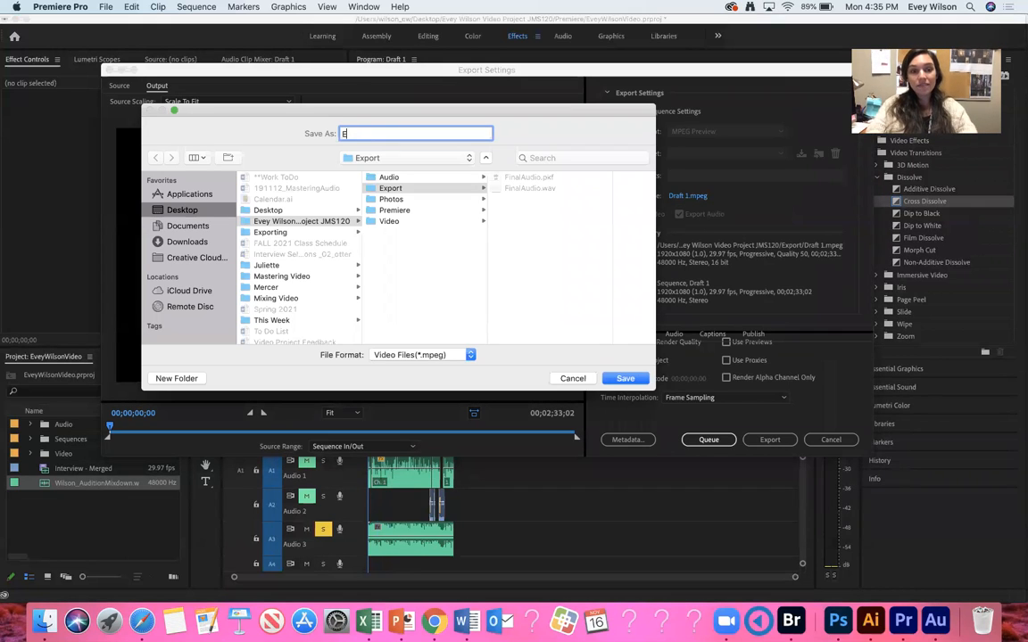
pyautogui.write('veyWilson_JMS')
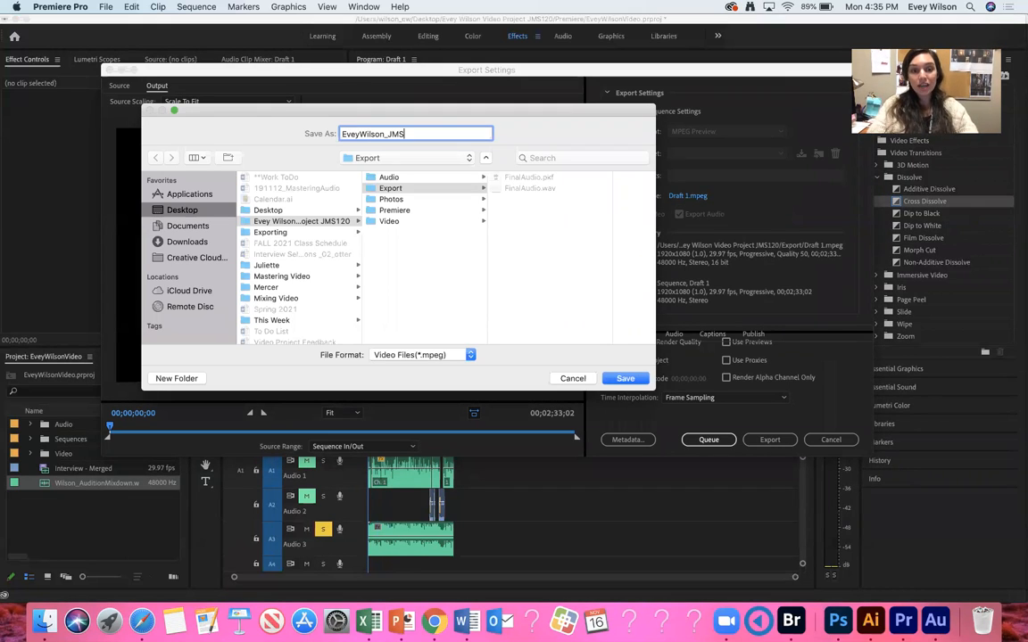
pyautogui.write('120_Video')
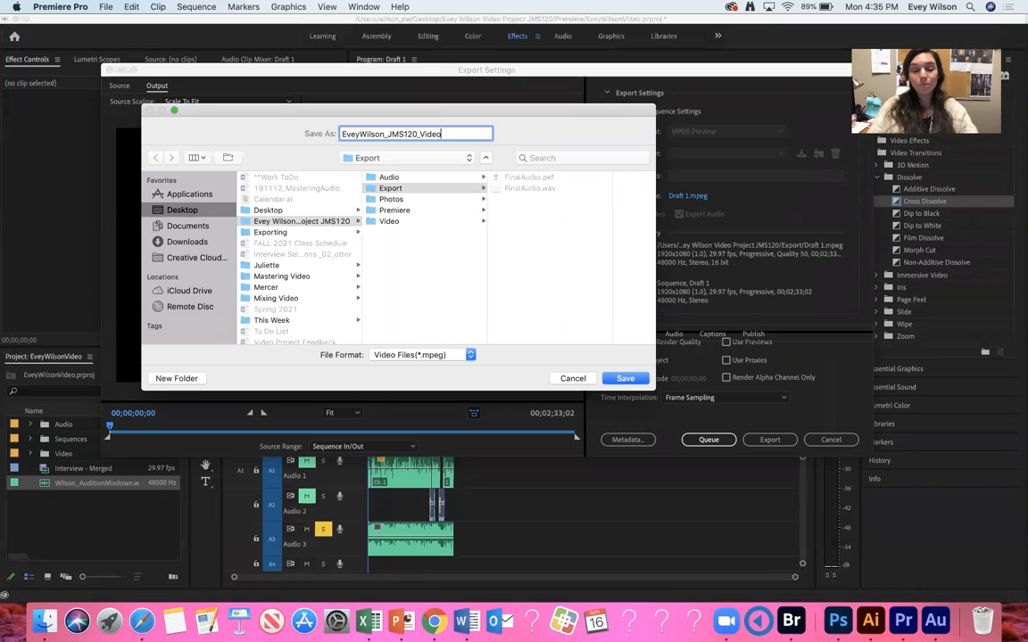
pyautogui.click(424, 189)
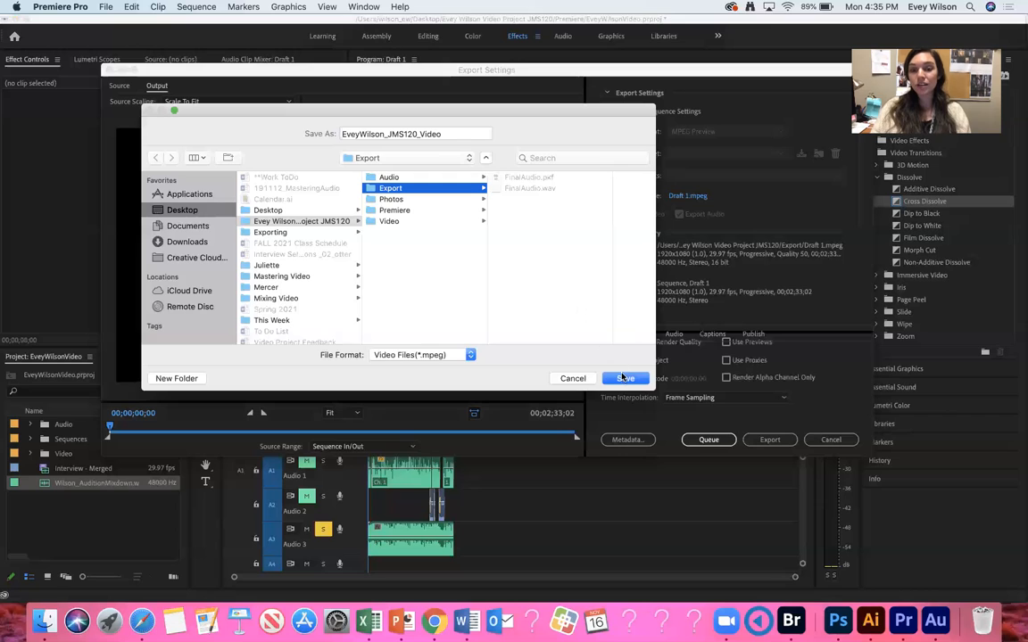
pyautogui.press('Return')
pyautogui.click(767, 441)
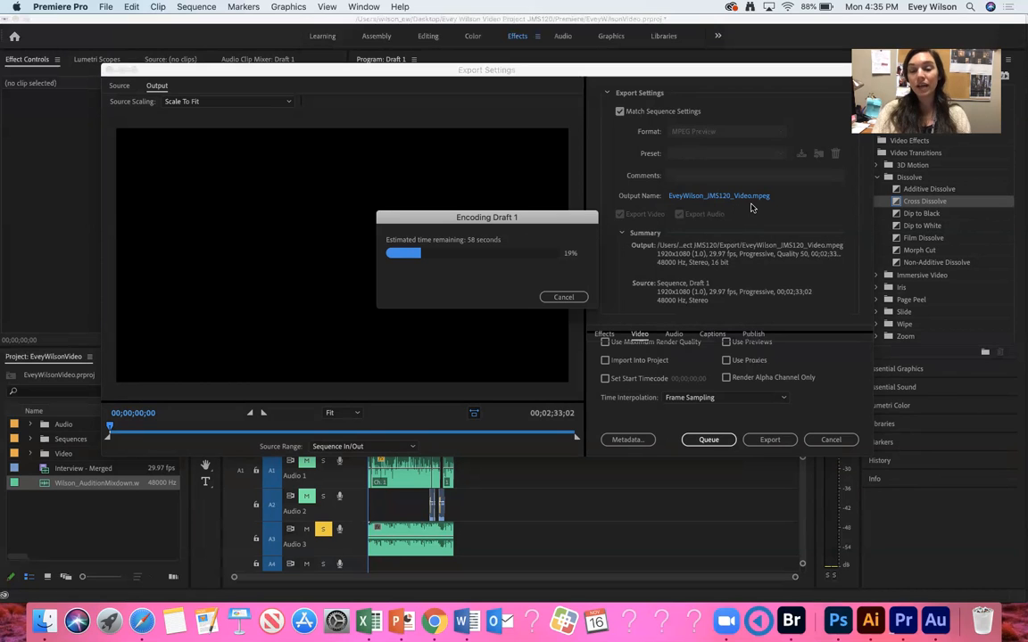
# Inspect the project's Export folder in Finder for the exported video file.
pyautogui.click(44, 622)
pyautogui.click(370, 381)
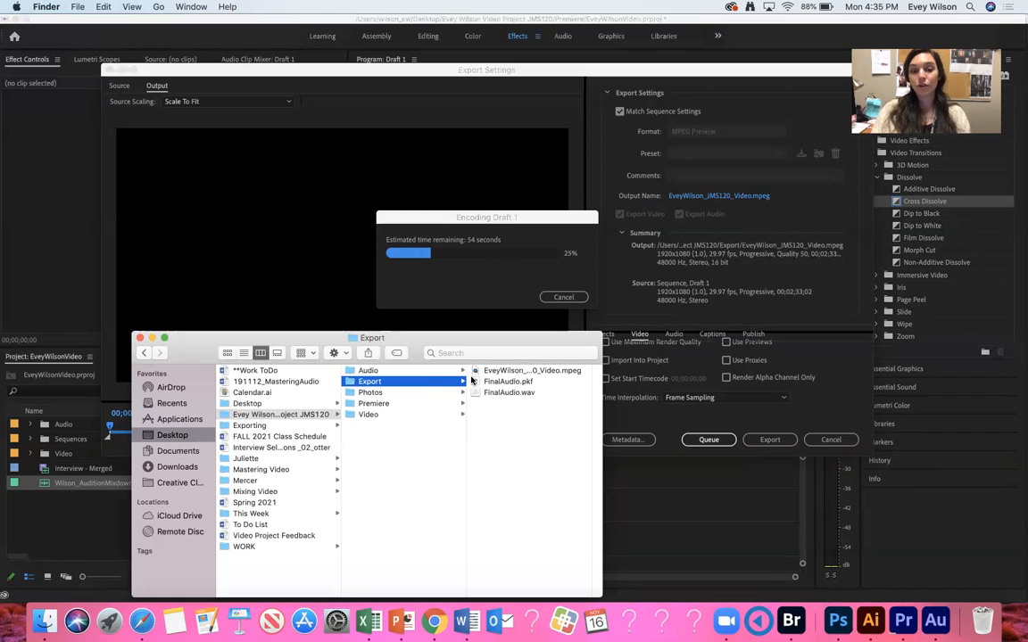
pyautogui.moveTo(602, 369); pyautogui.dragTo(712, 365)
pyautogui.click(573, 370)
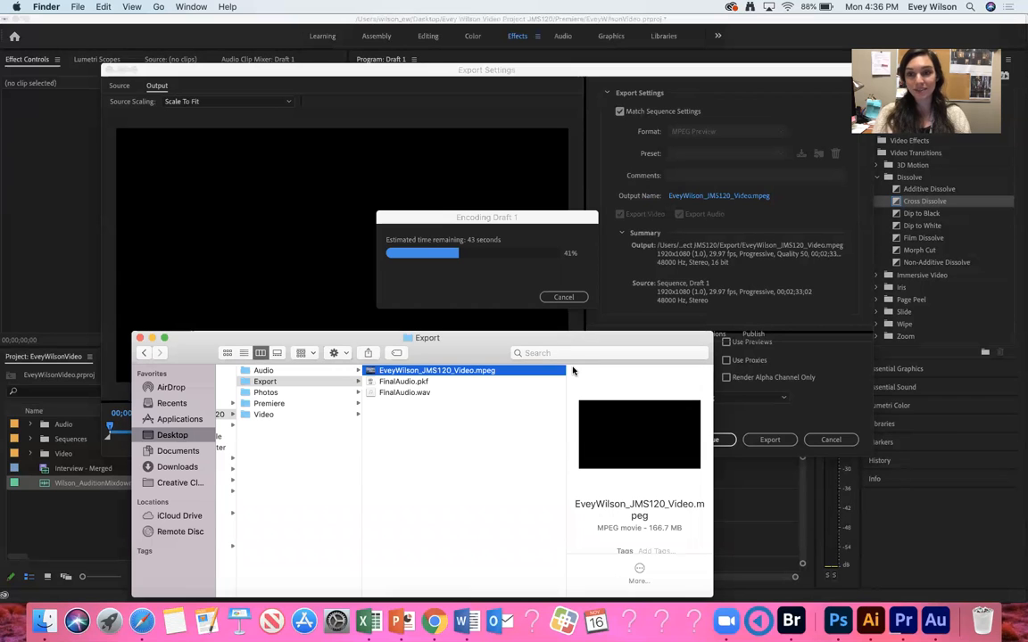
pyautogui.moveTo(561, 215); pyautogui.dragTo(546, 156)
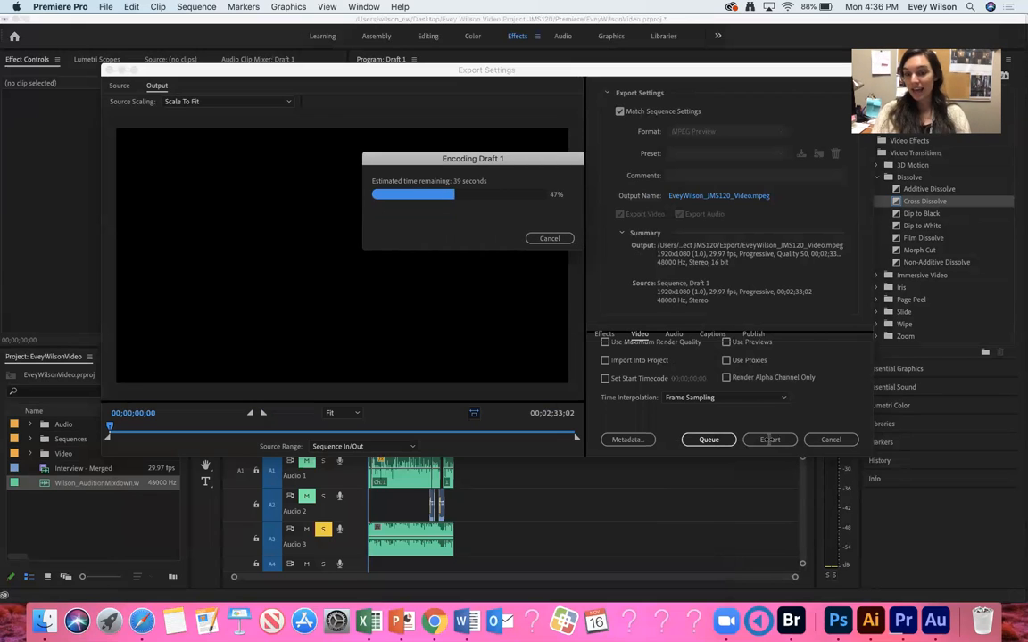